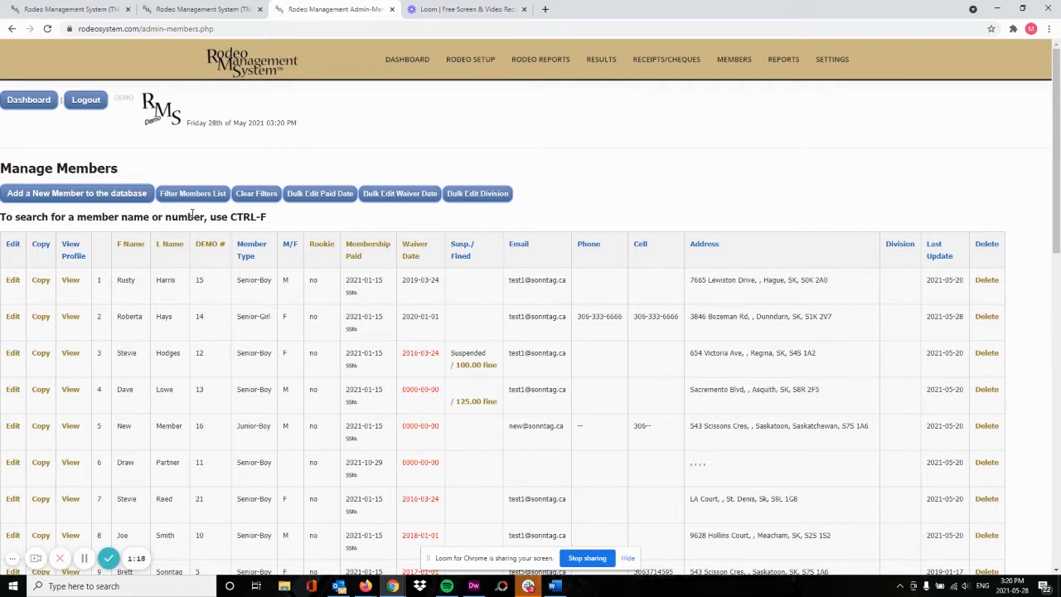
Filter the member list to unpaid Senior-Boy members, then clear the filters
left_click(196, 199)
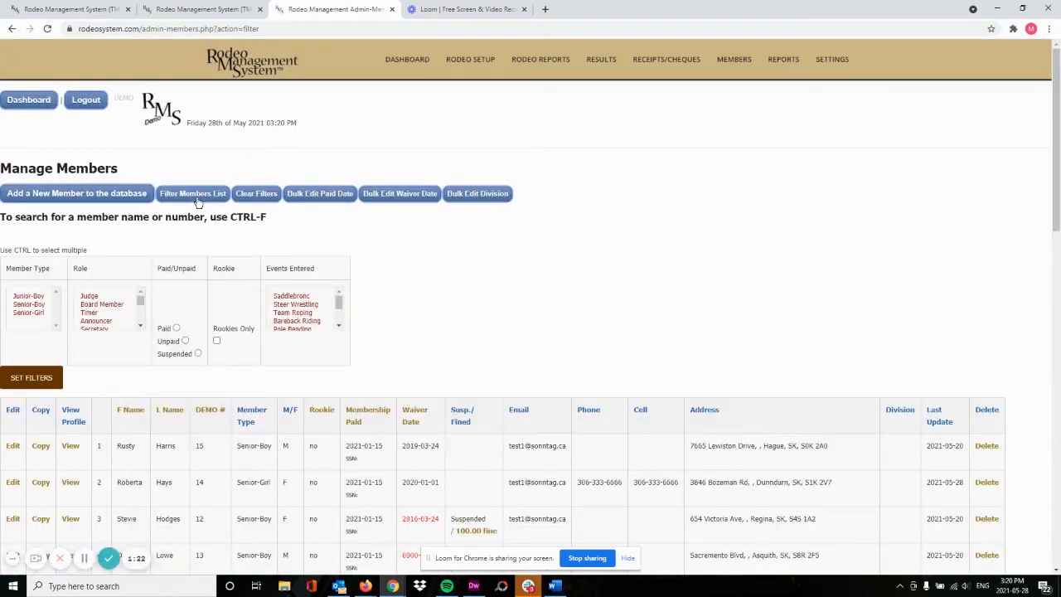
left_click(25, 305)
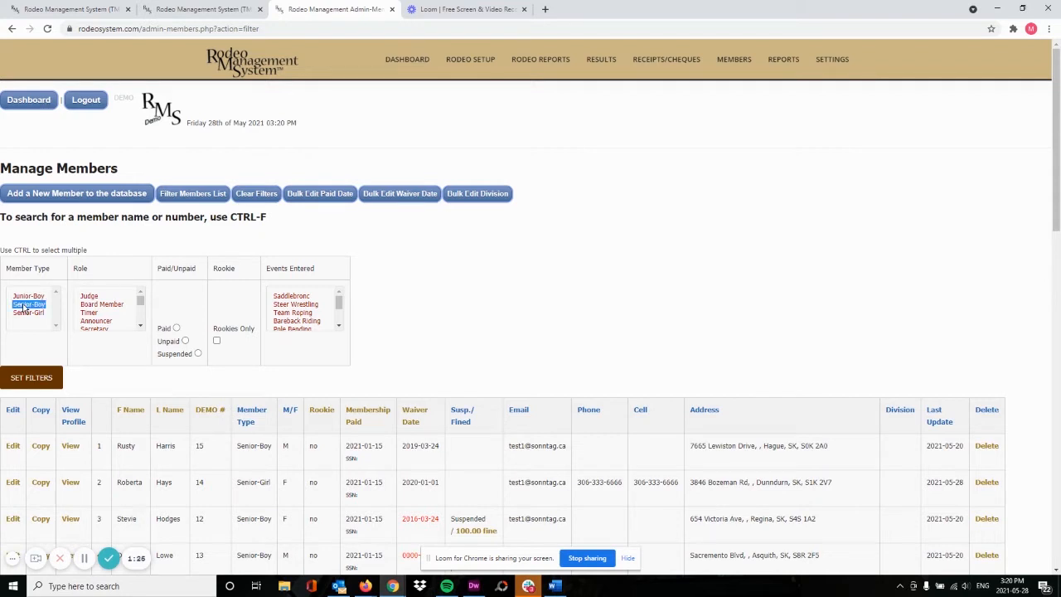
left_click(185, 341)
left_click(48, 381)
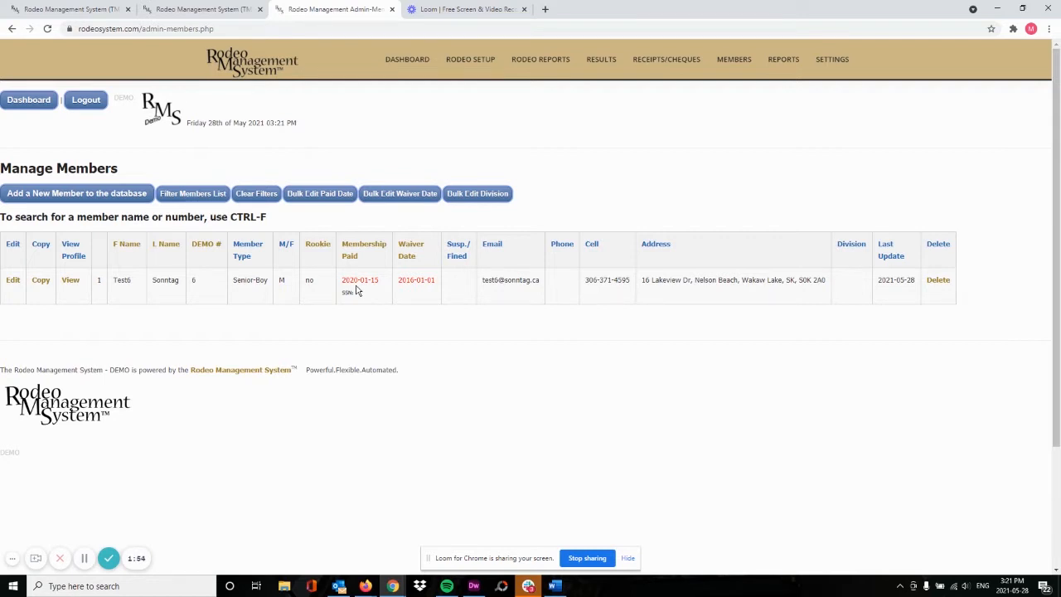
left_click(257, 196)
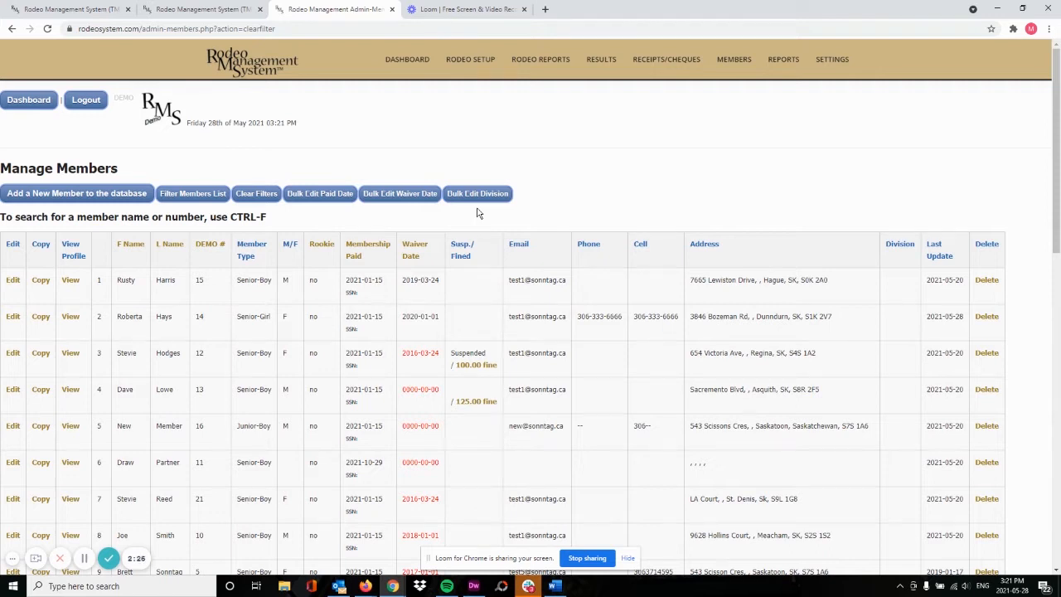
Switch the Membership Paid column to editable date fields with Bulk Edit Paid Date
left_click(325, 202)
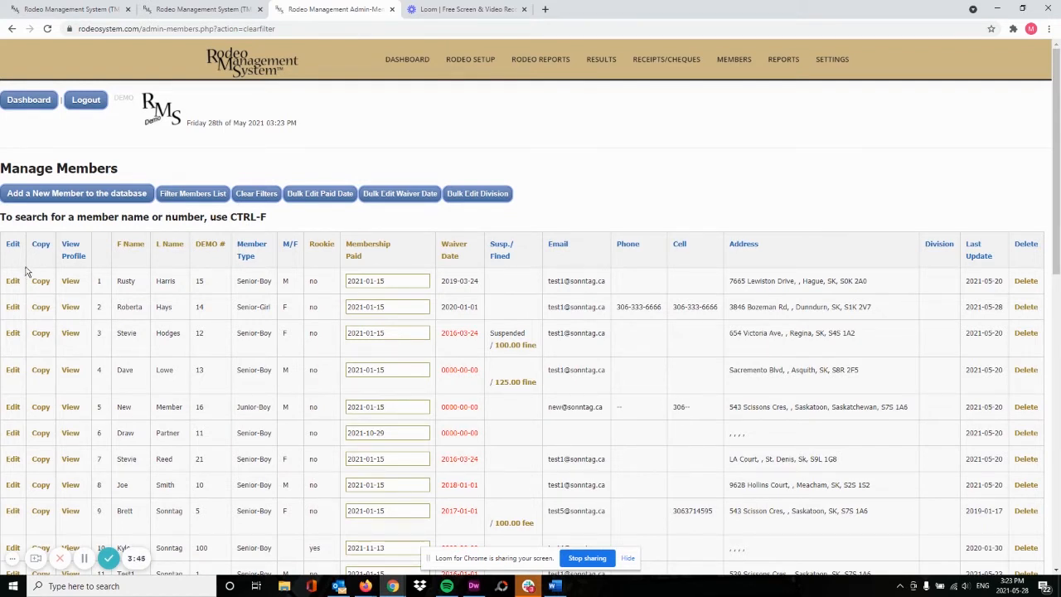
scroll(20, 280, "down", 1)
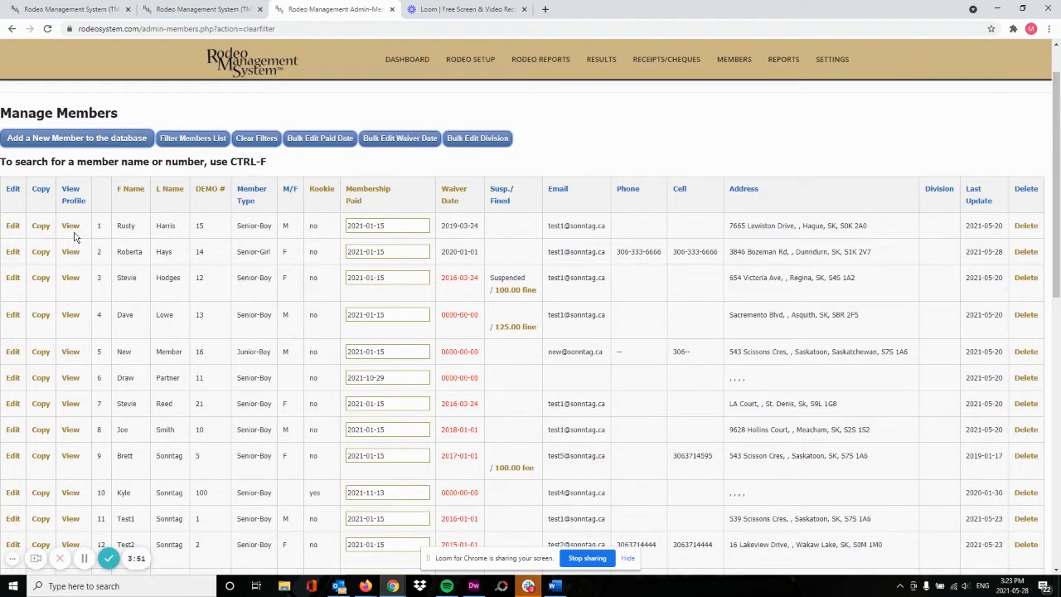
Edit the second member's record and delete the extra 'n' from the misspelled city
left_click(13, 253)
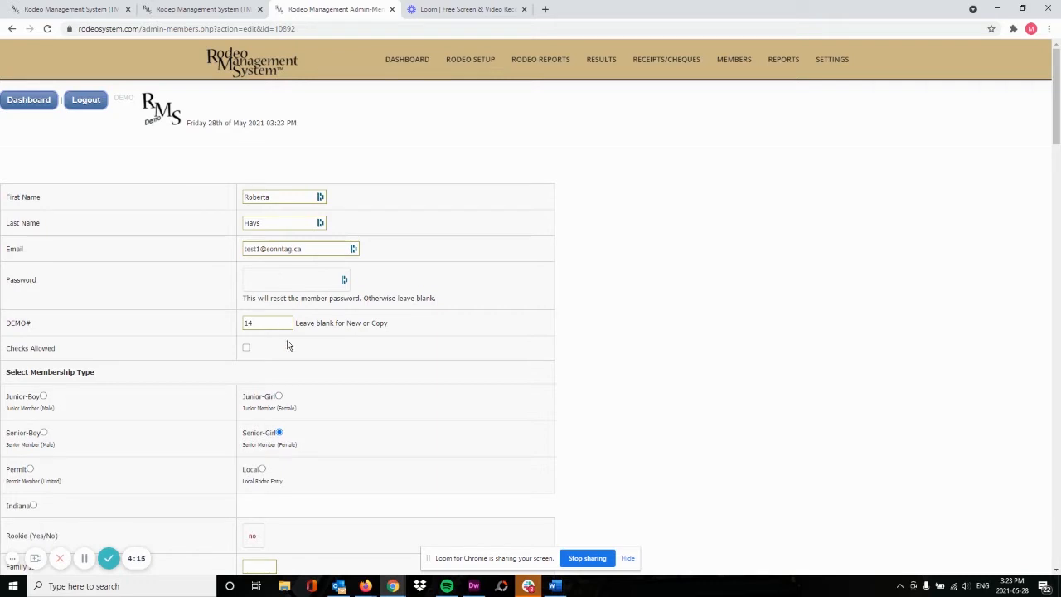
scroll(290, 342, "down", 1)
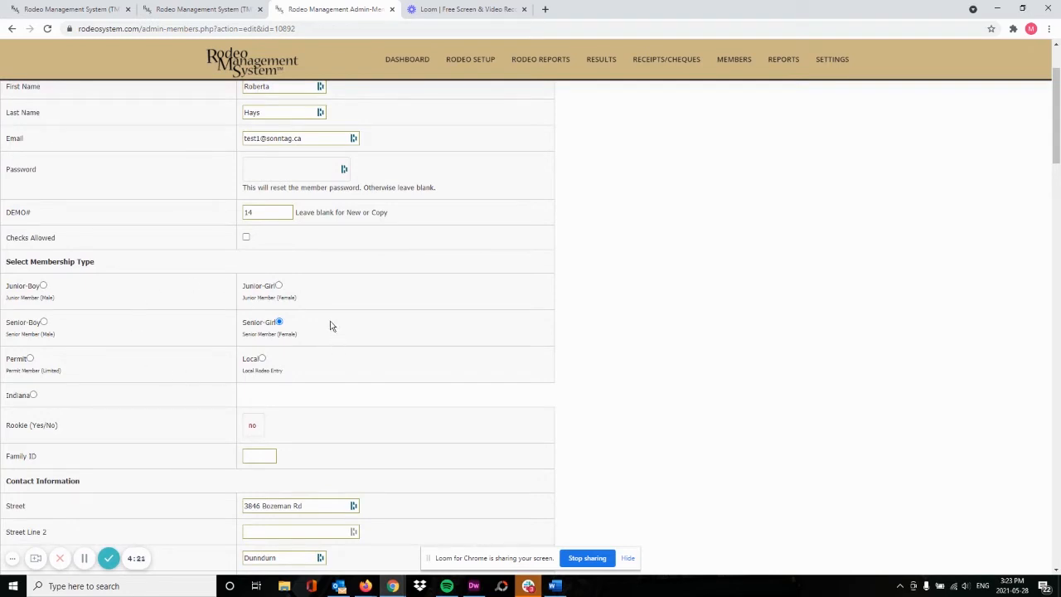
scroll(329, 319, "down", 1)
scroll(321, 292, "down", 1)
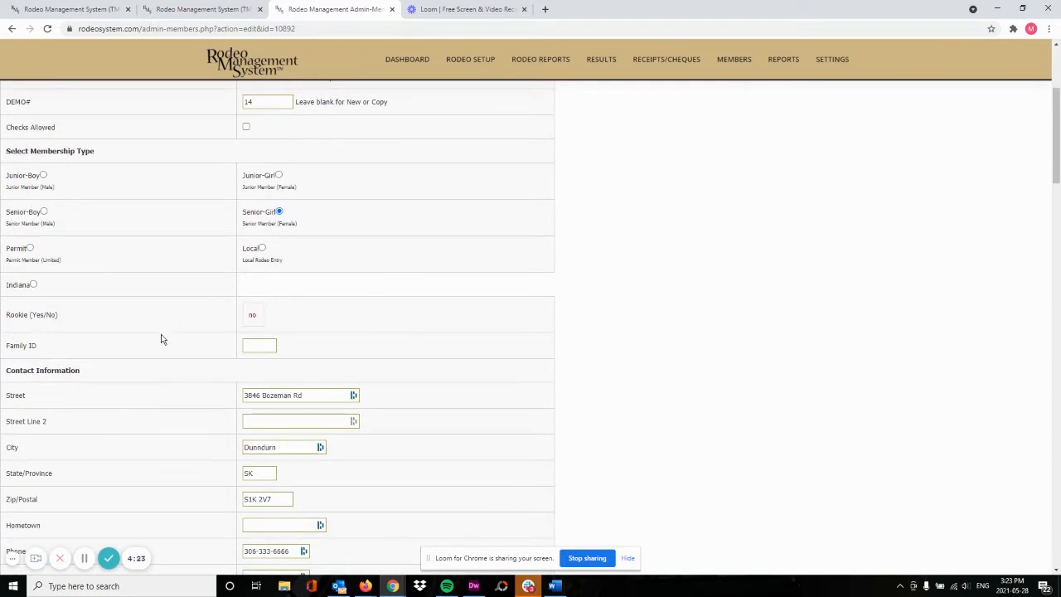
scroll(170, 332, "down", 2)
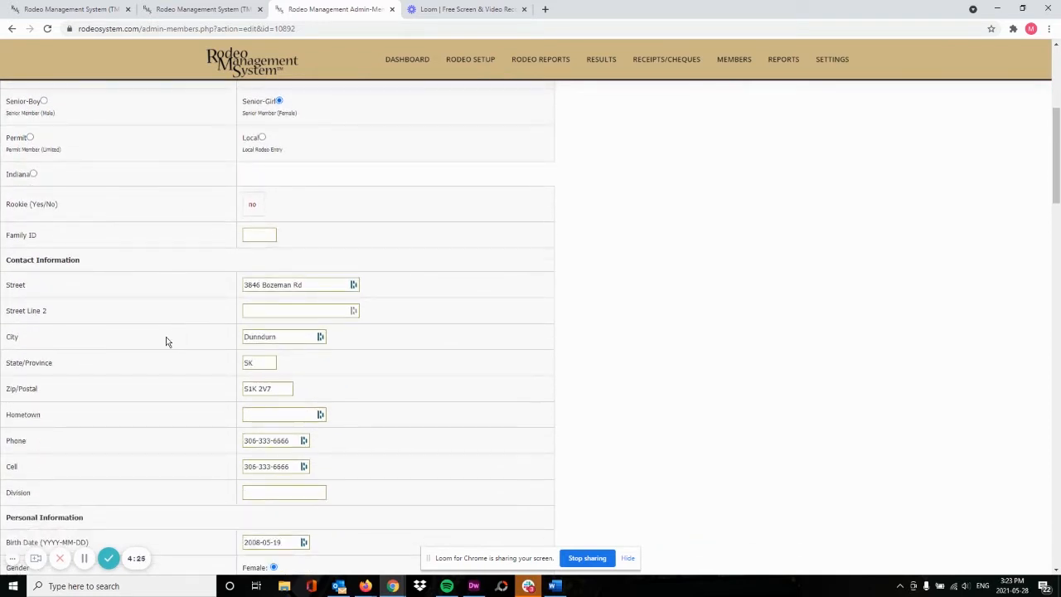
scroll(173, 326, "down", 1)
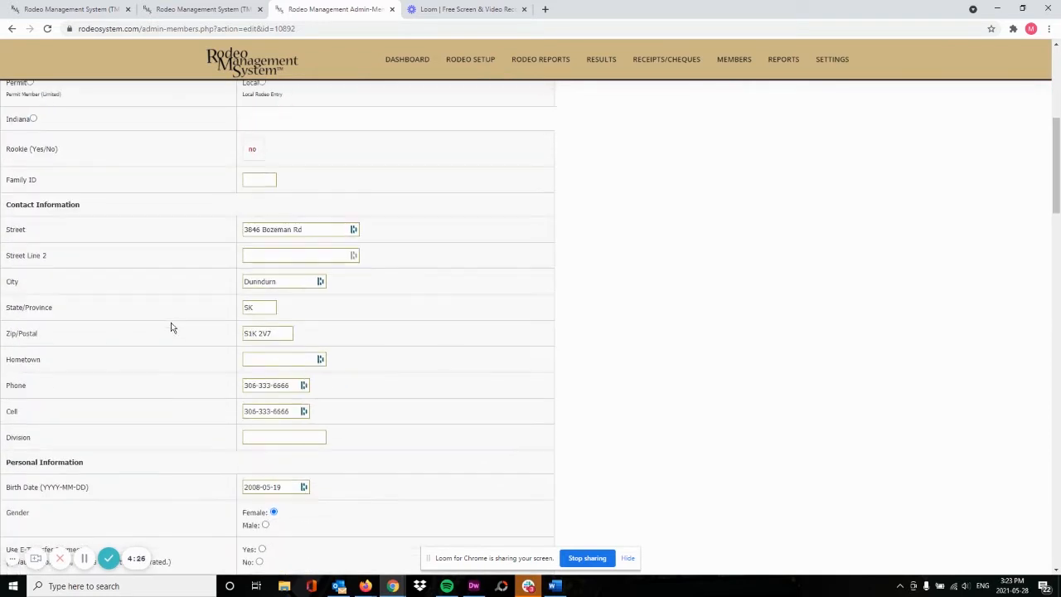
left_click(254, 282)
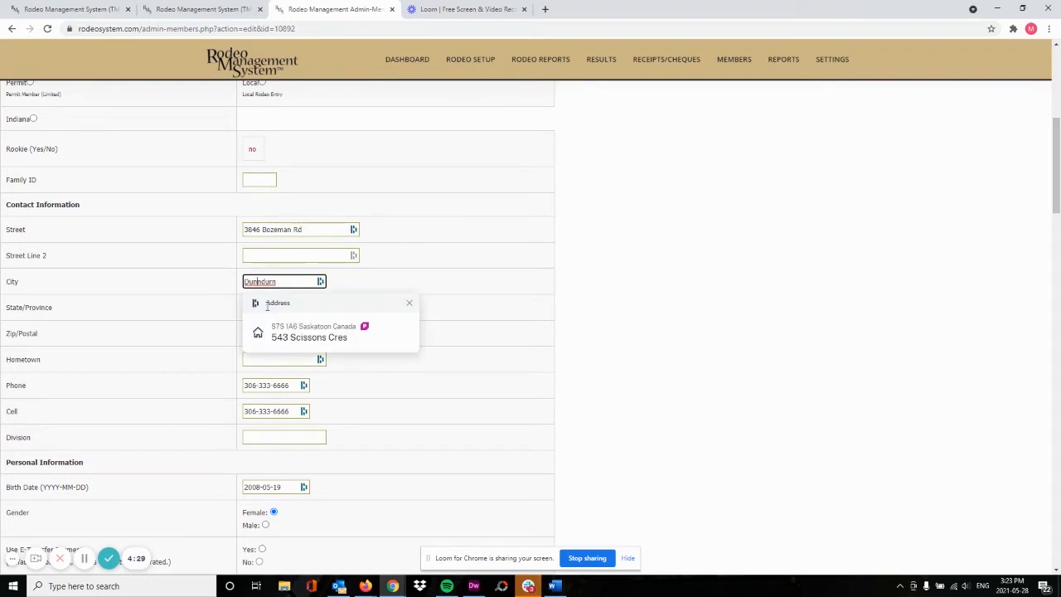
key("BackSpace")
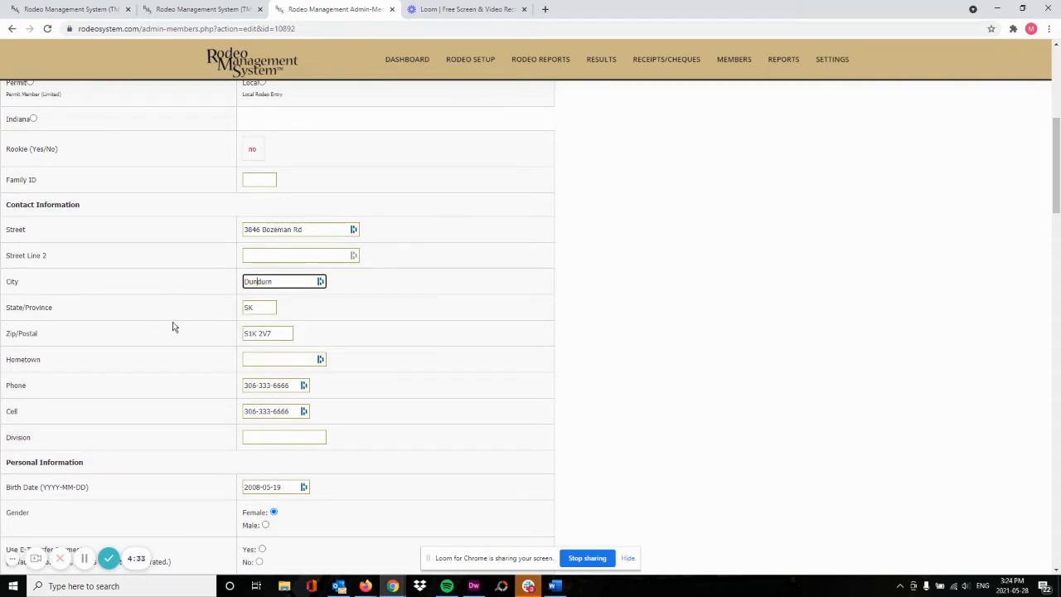
scroll(175, 326, "down", 1)
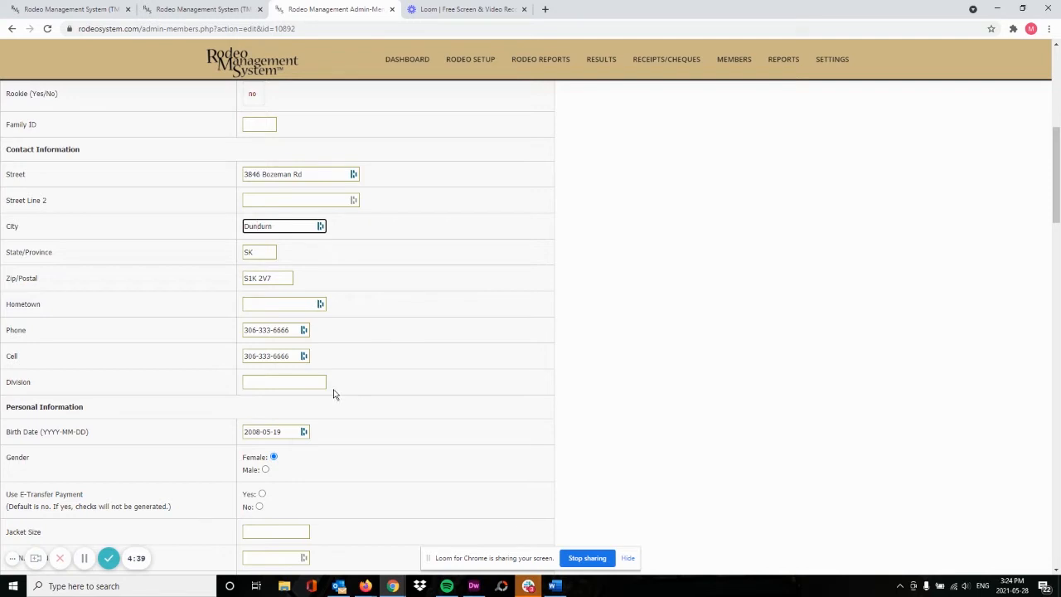
scroll(405, 390, "down", 2)
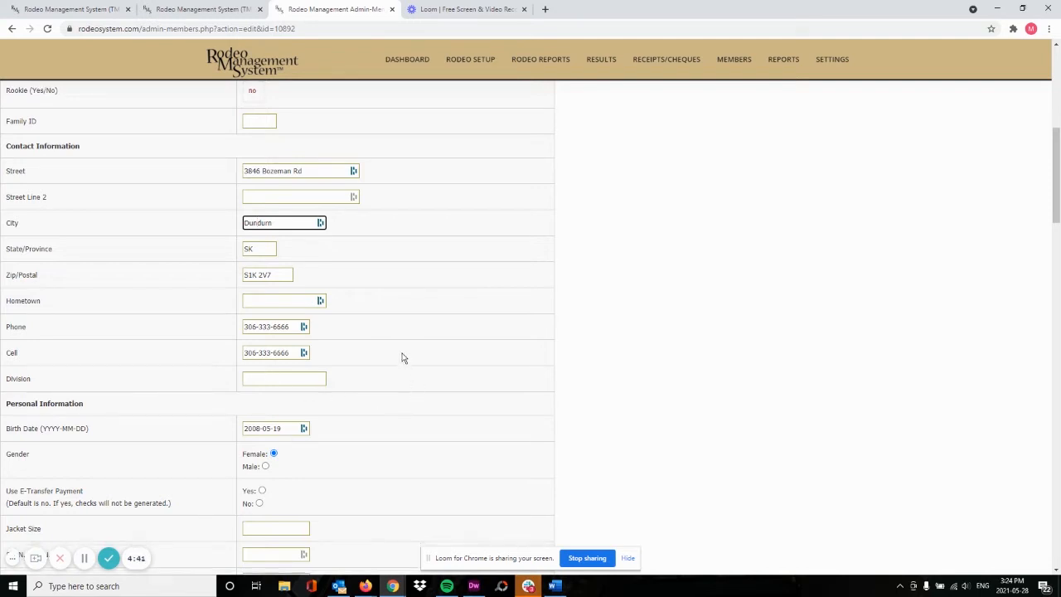
scroll(412, 325, "down", 1)
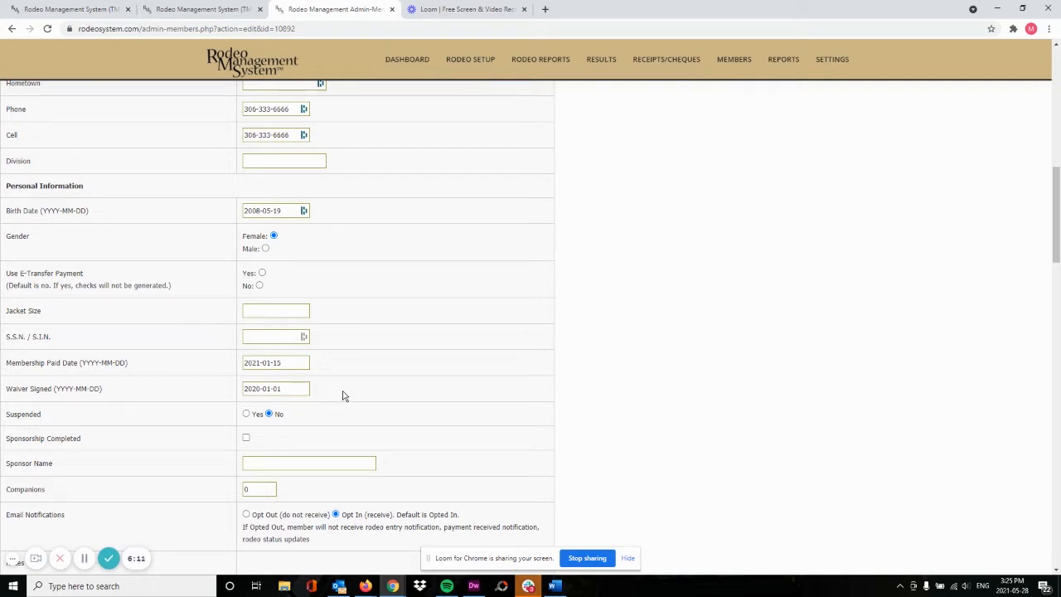
scroll(361, 385, "down", 1)
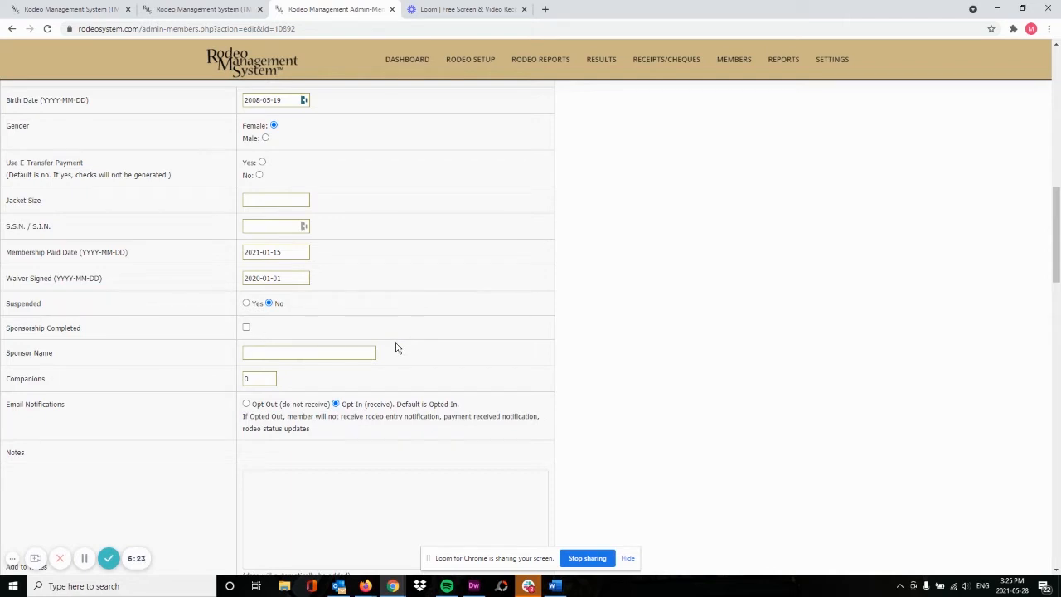
scroll(399, 338, "down", 2)
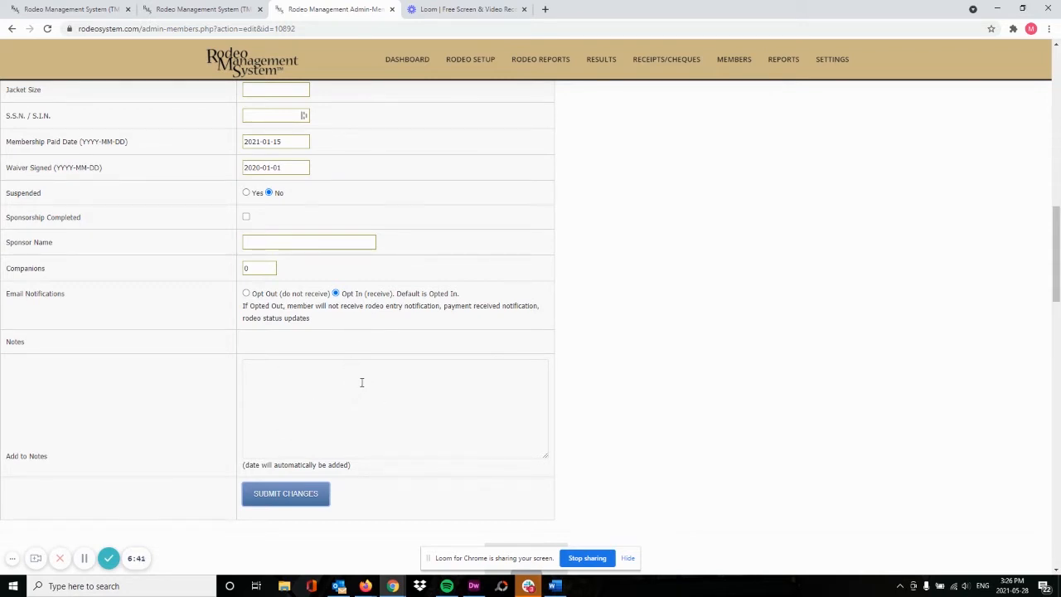
scroll(365, 380, "down", 1)
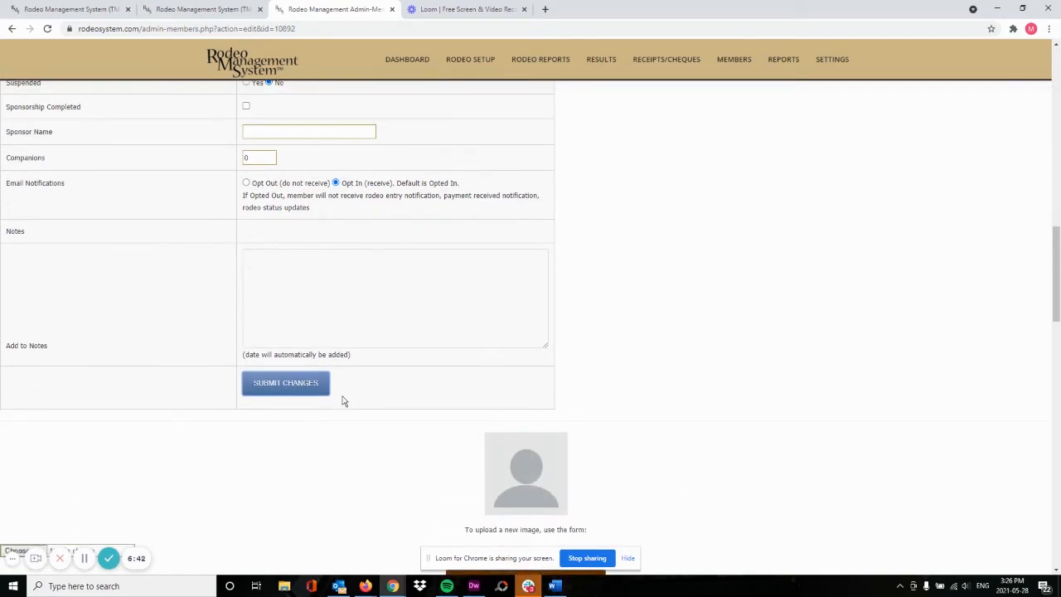
Submit the corrected member record and return to the top of the members table
left_click(272, 387)
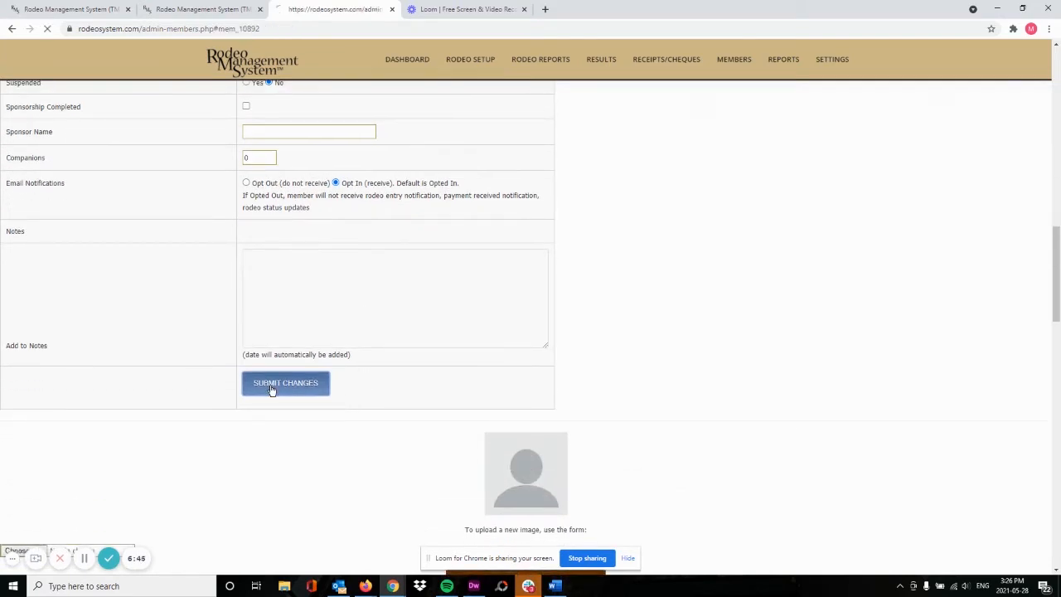
scroll(257, 365, "up", 2)
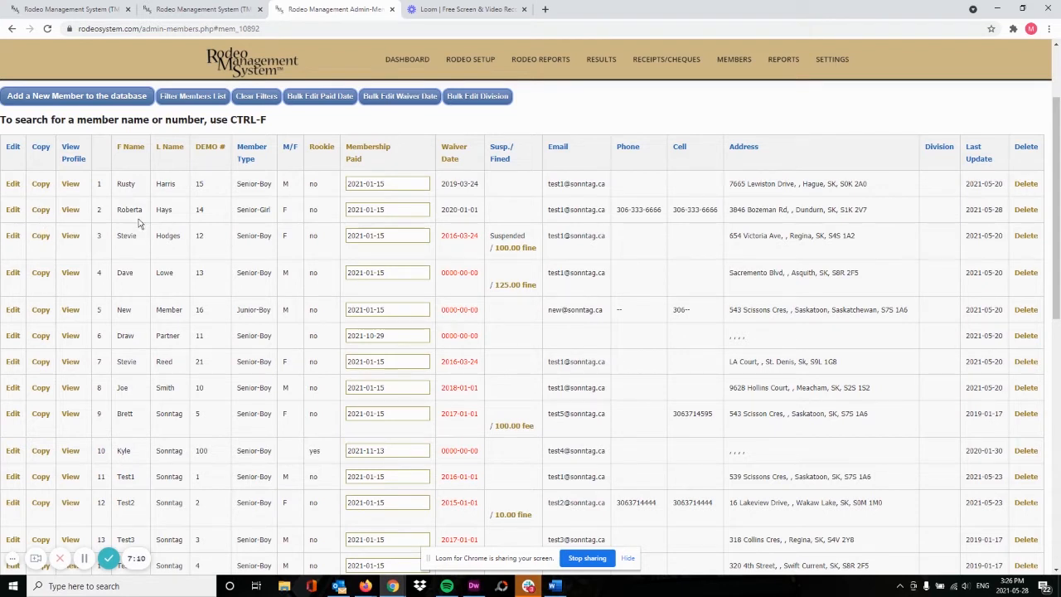
Copy the second member into a new record with a new first name and Junior-Girl membership
left_click(41, 212)
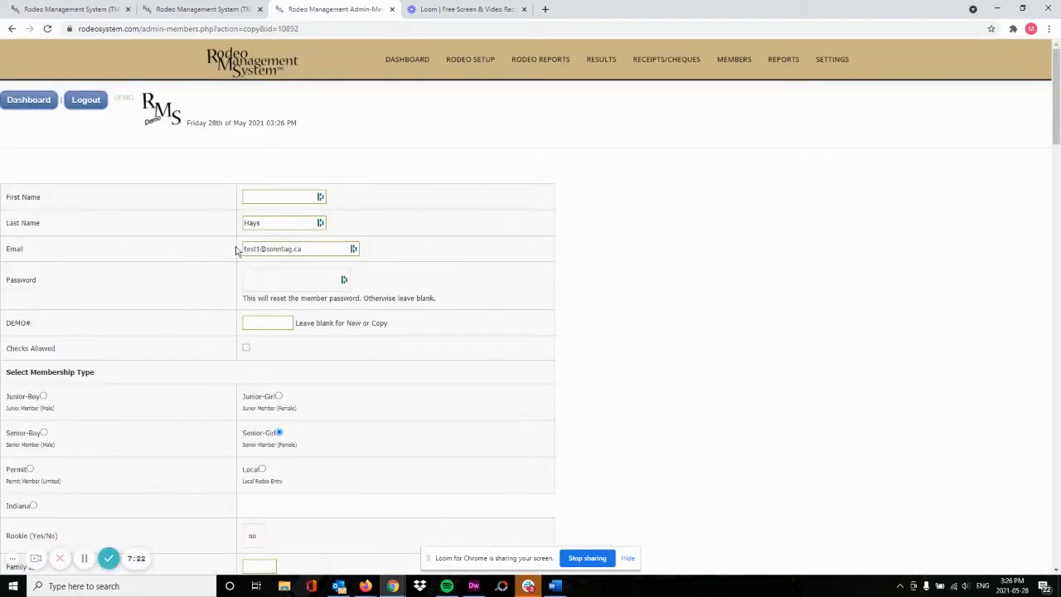
left_click(276, 196)
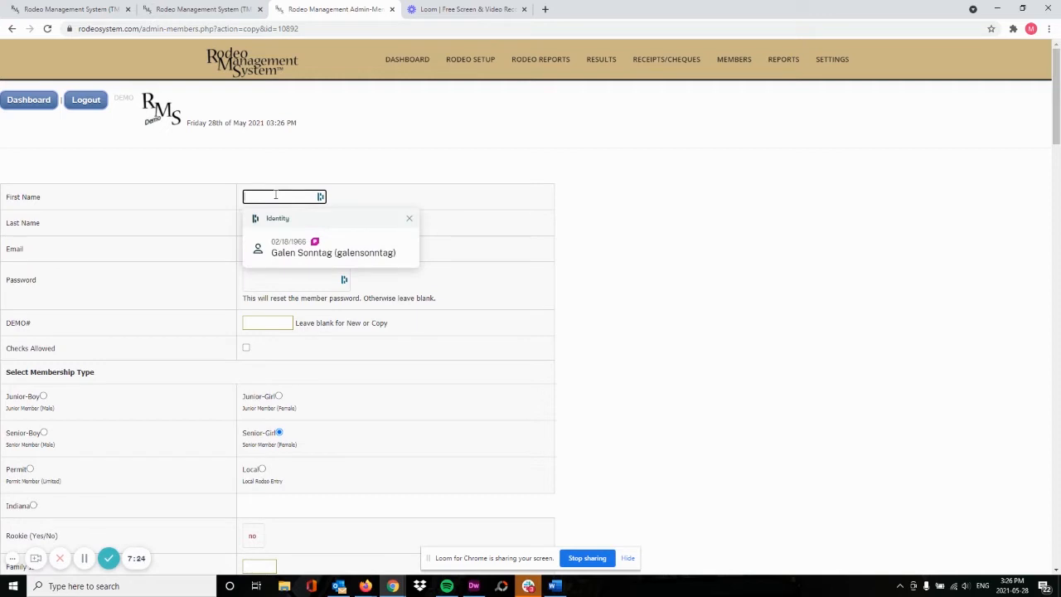
type("Emma")
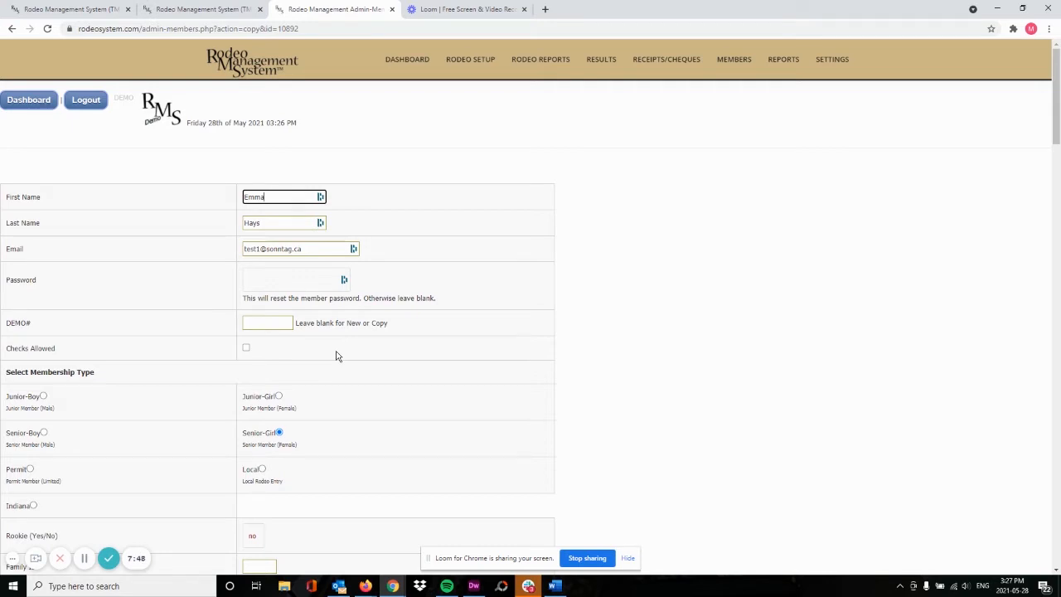
left_click(279, 396)
Set the new member's birth date to 2007-04-04 and gender to Female
scroll(384, 352, "down", 1)
scroll(384, 340, "down", 1)
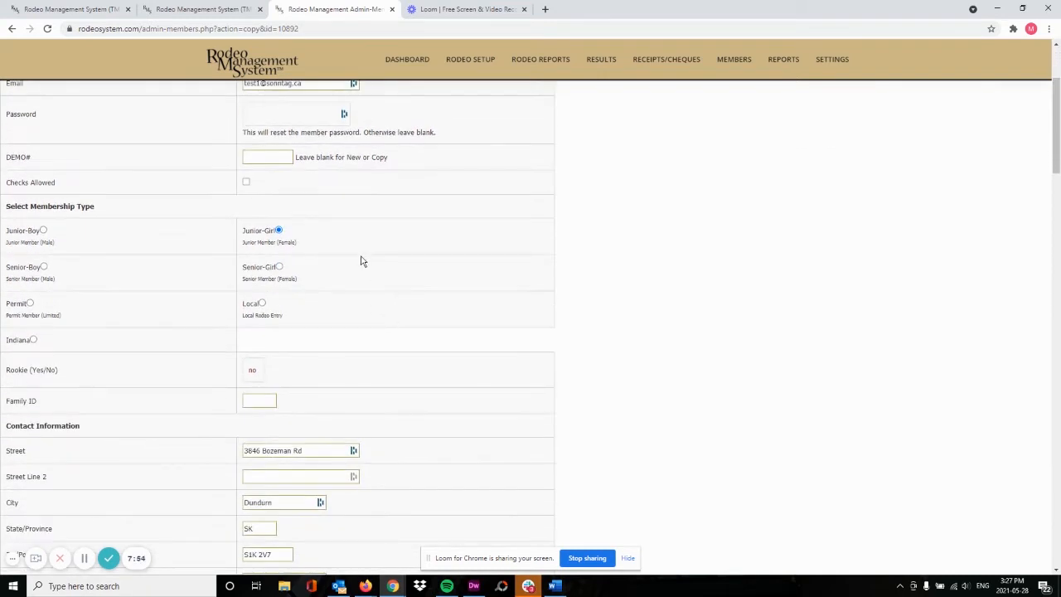
scroll(363, 260, "down", 1)
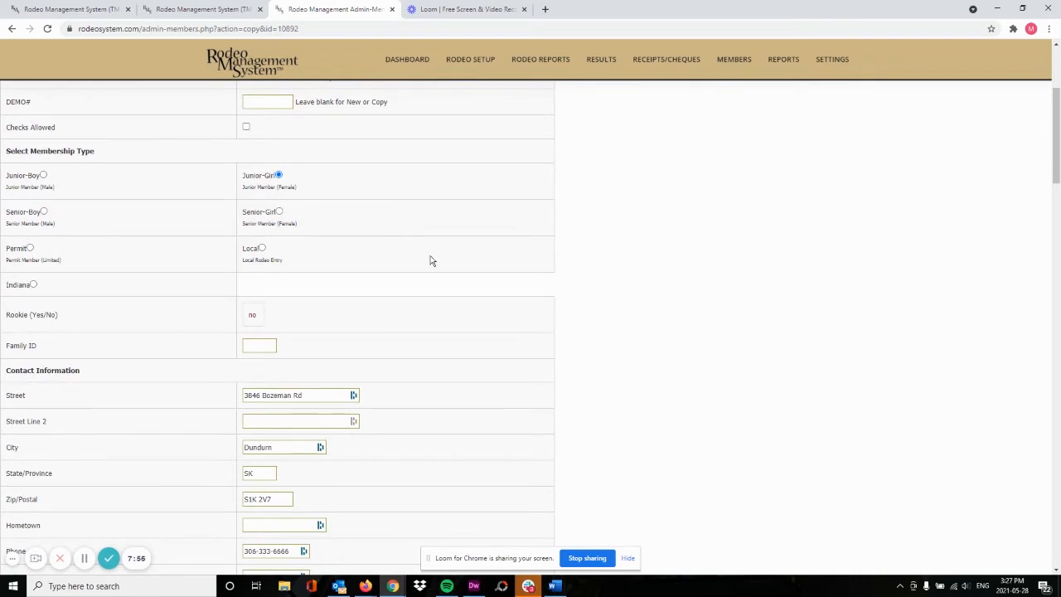
scroll(433, 260, "down", 1)
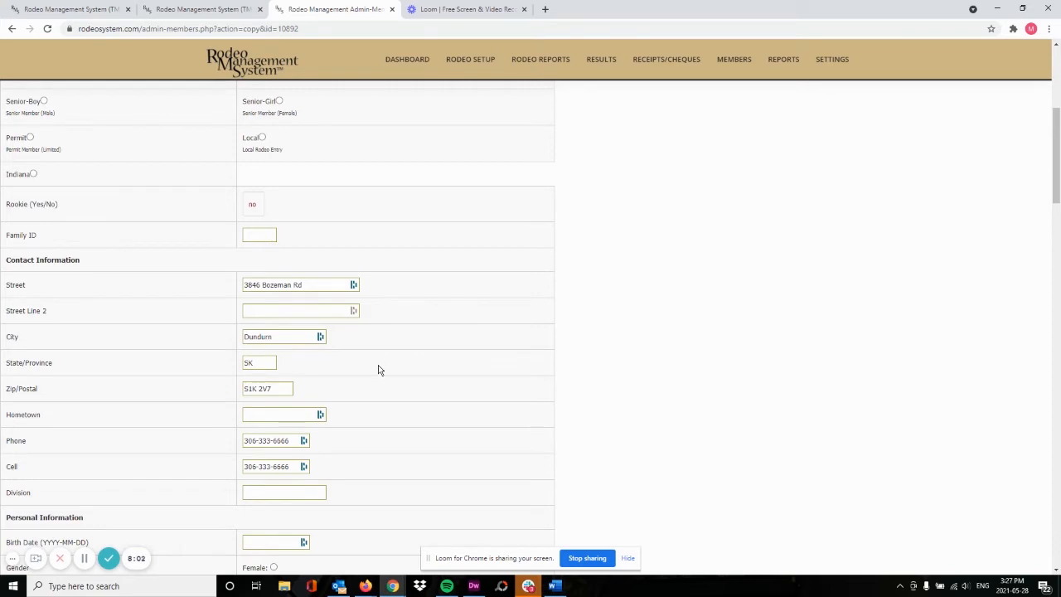
scroll(378, 370, "down", 1)
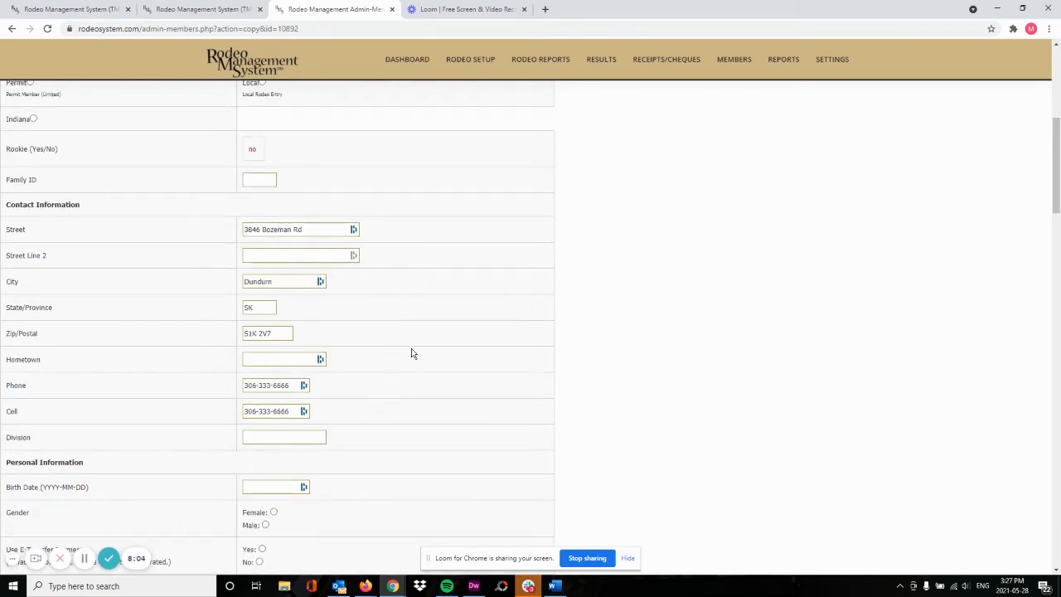
scroll(411, 353, "down", 3)
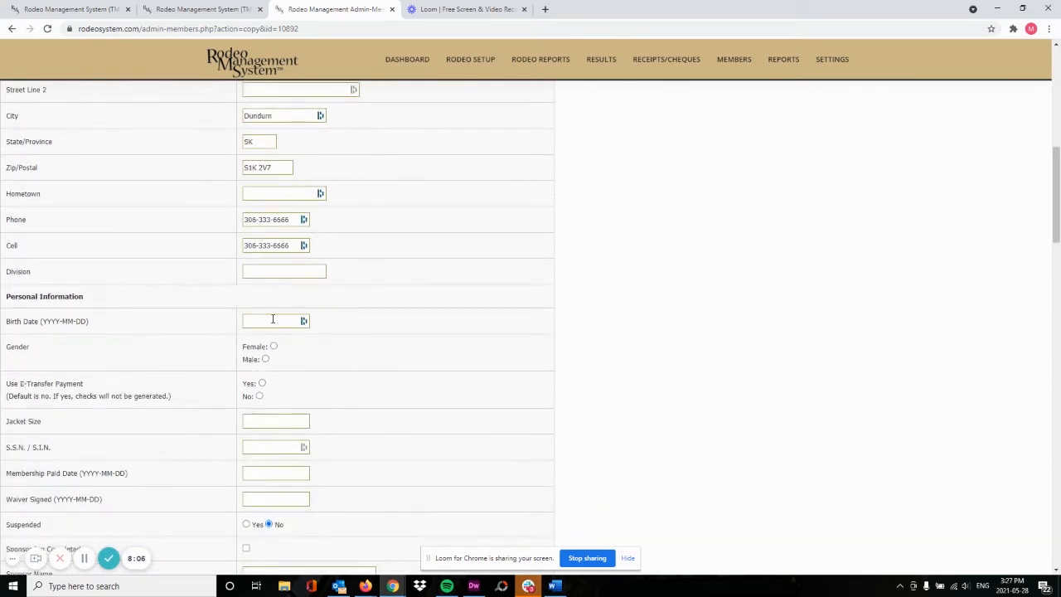
left_click(273, 320)
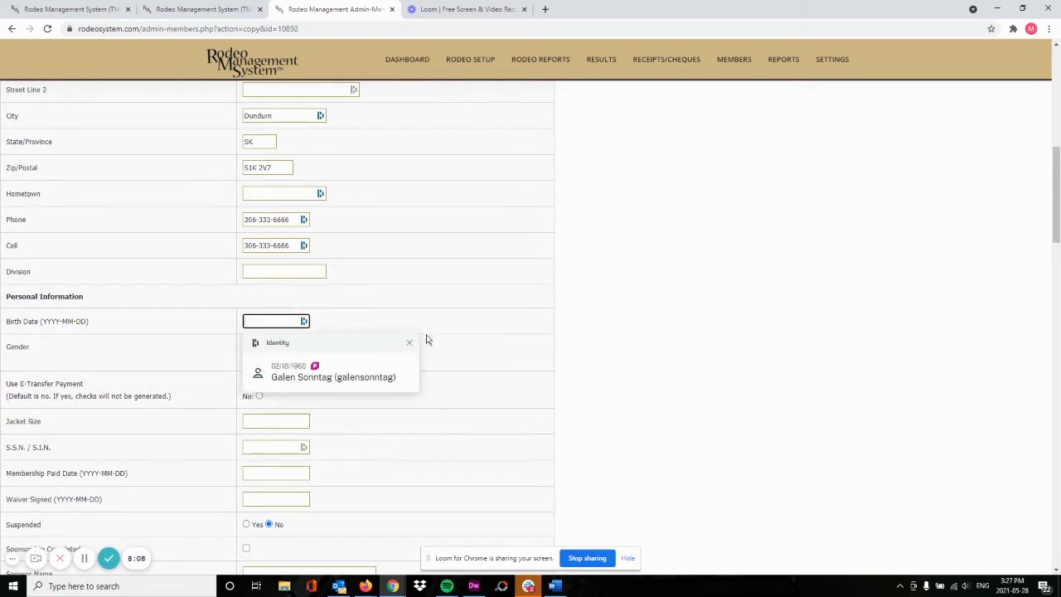
type("2021")
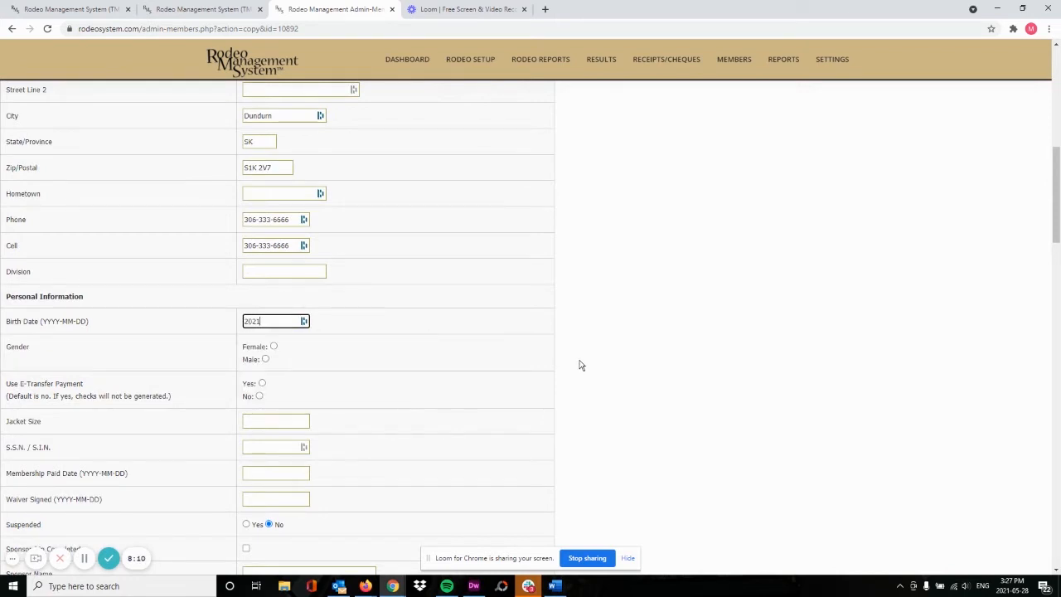
key("BackSpace")
key("BackSpace")
type("07-04-04")
left_click(274, 346)
Enter 2021-05-28 as membership paid and waiver signed dates, then submit the new member
scroll(434, 355, "down", 2)
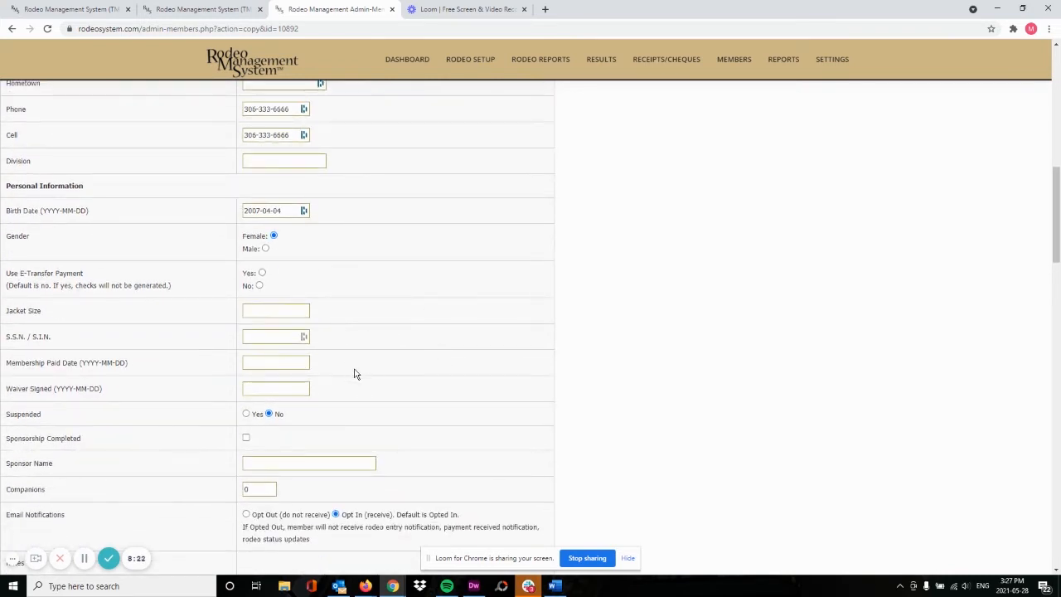
left_click(290, 361)
type("2021-05-")
type("28")
left_click_drag(283, 364, 243, 363)
key("ctrl+c")
left_click(261, 387)
key("ctrl+v")
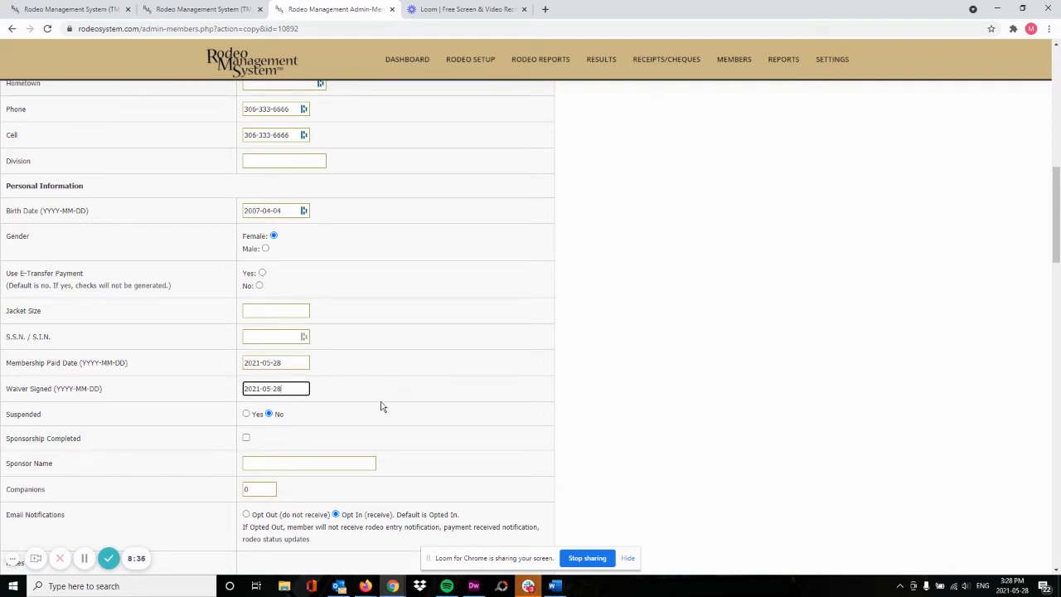
scroll(407, 390, "down", 1)
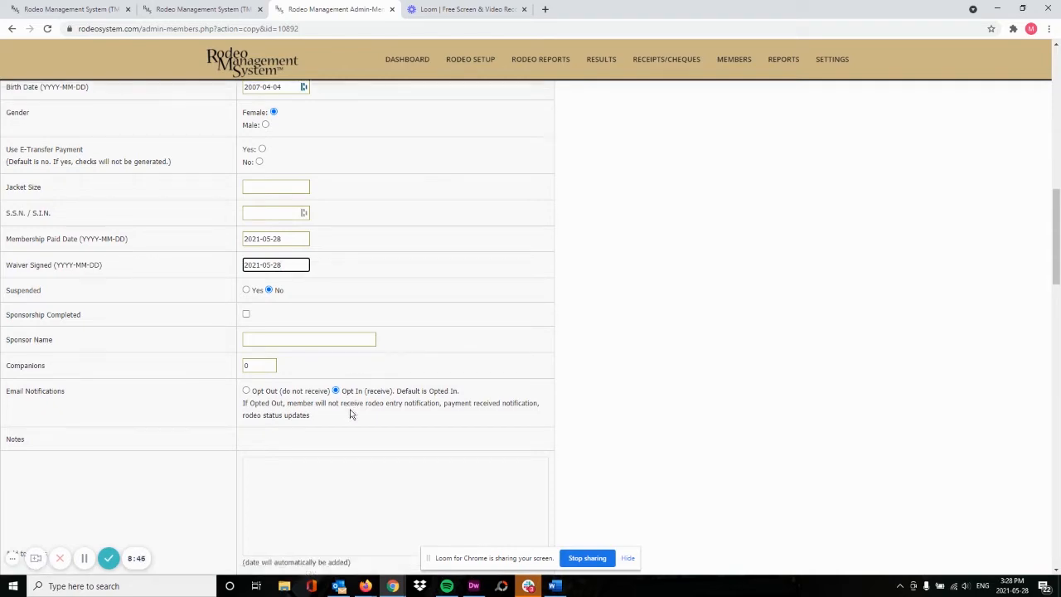
scroll(350, 413, "down", 2)
left_click(264, 445)
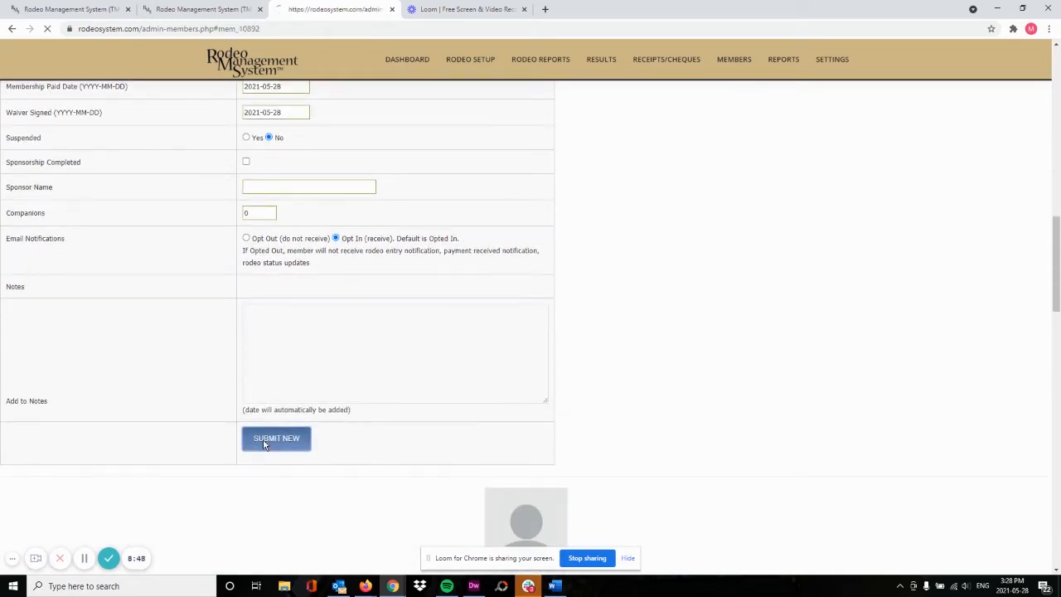
Scroll the member list to check new Junior-Girl member 101 with 2021-05-28 dates
scroll(214, 379, "up", 1)
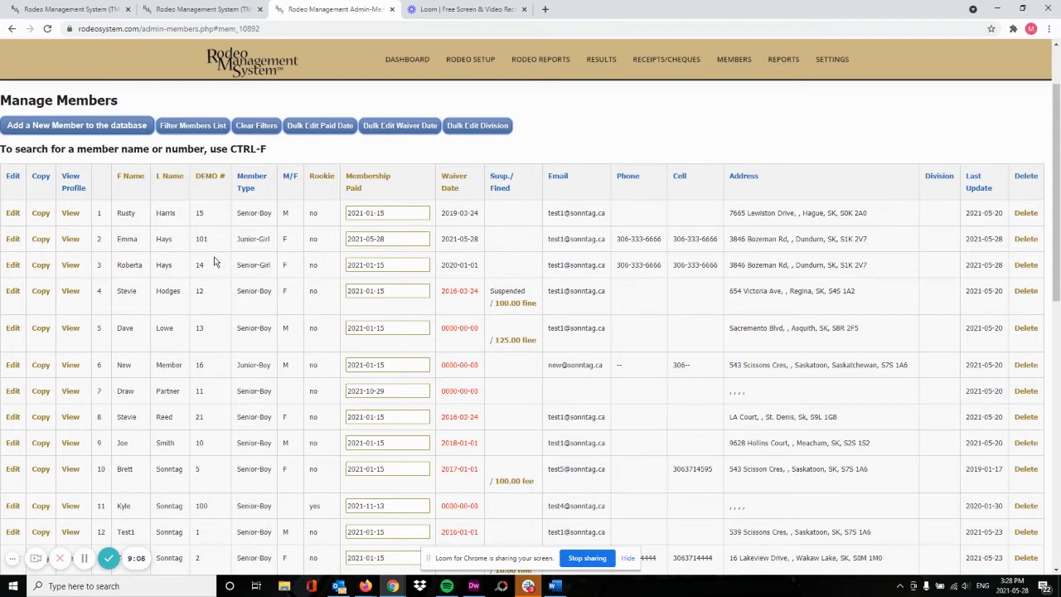
scroll(221, 263, "down", 2)
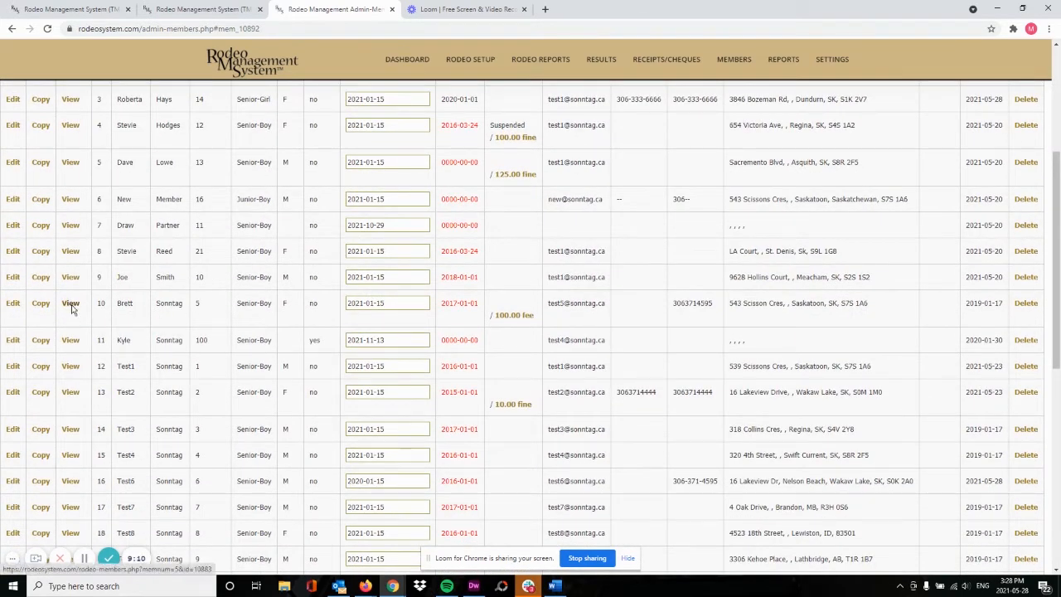
View member row 10's profile in a new tab and scroll to the 100.00 fine
left_click(71, 305)
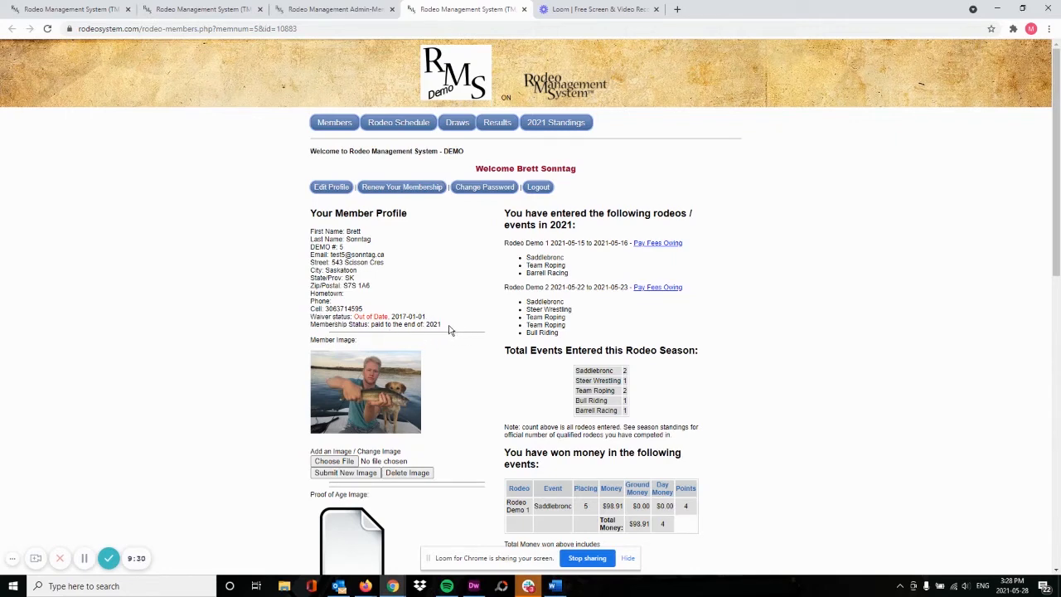
scroll(463, 318, "down", 1)
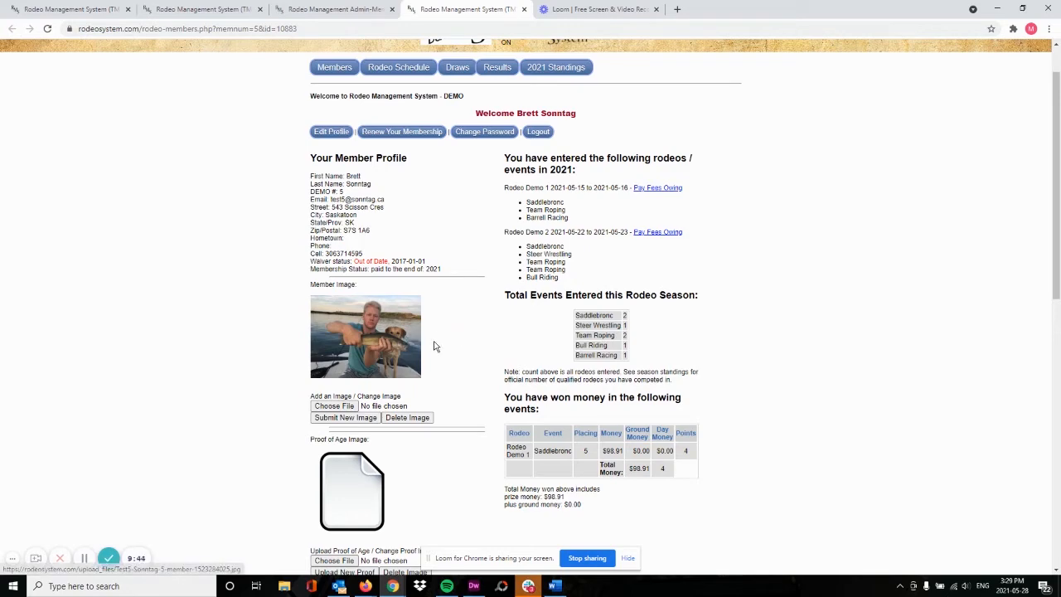
scroll(461, 341, "down", 1)
scroll(464, 339, "down", 2)
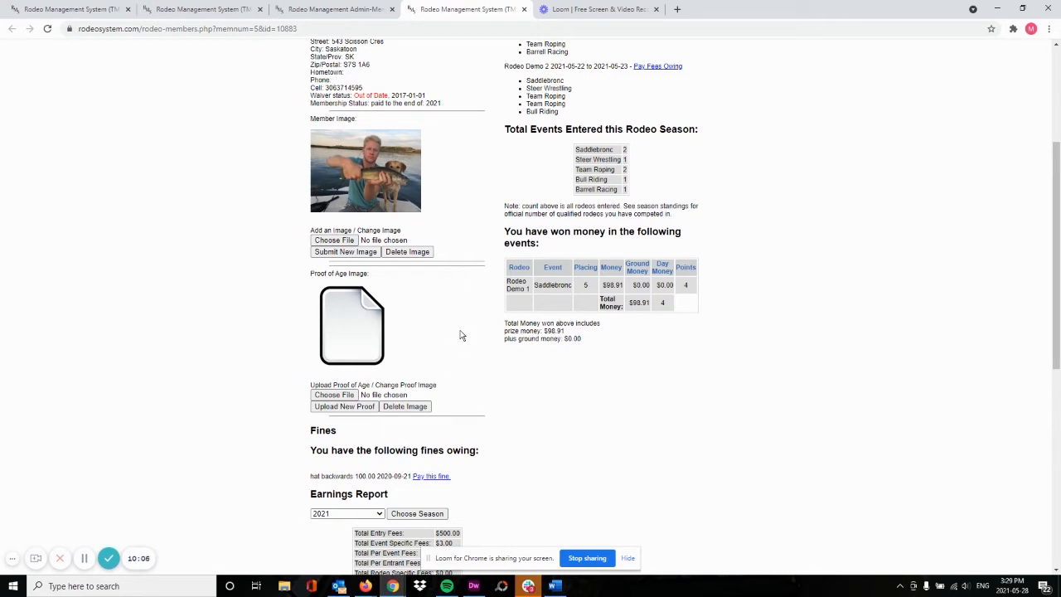
Scroll to the bottom of the profile and return to Admin Members
scroll(462, 334, "down", 3)
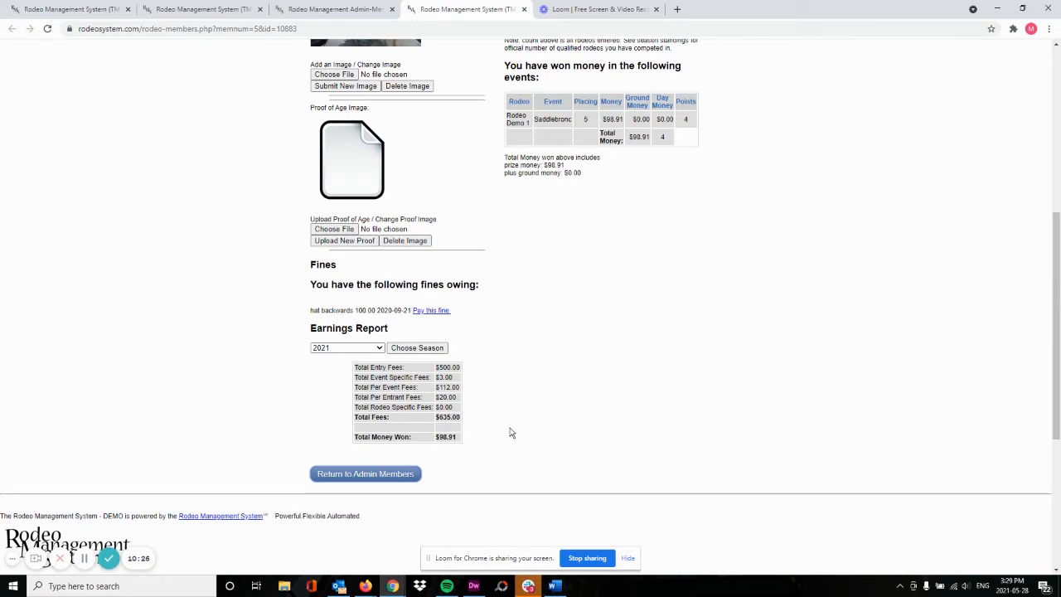
scroll(509, 425, "up", 5)
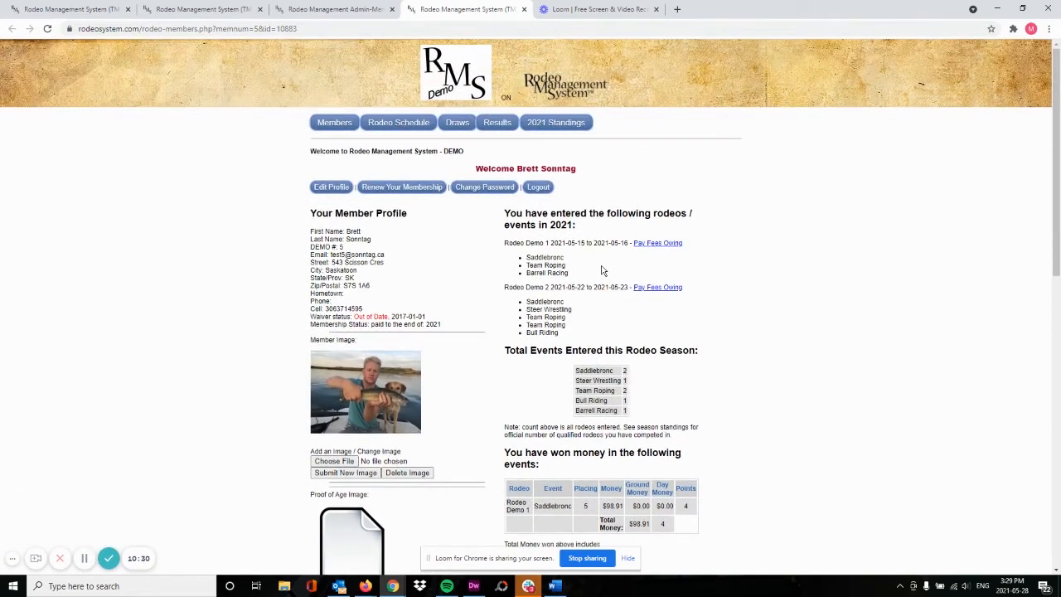
scroll(618, 322, "down", 2)
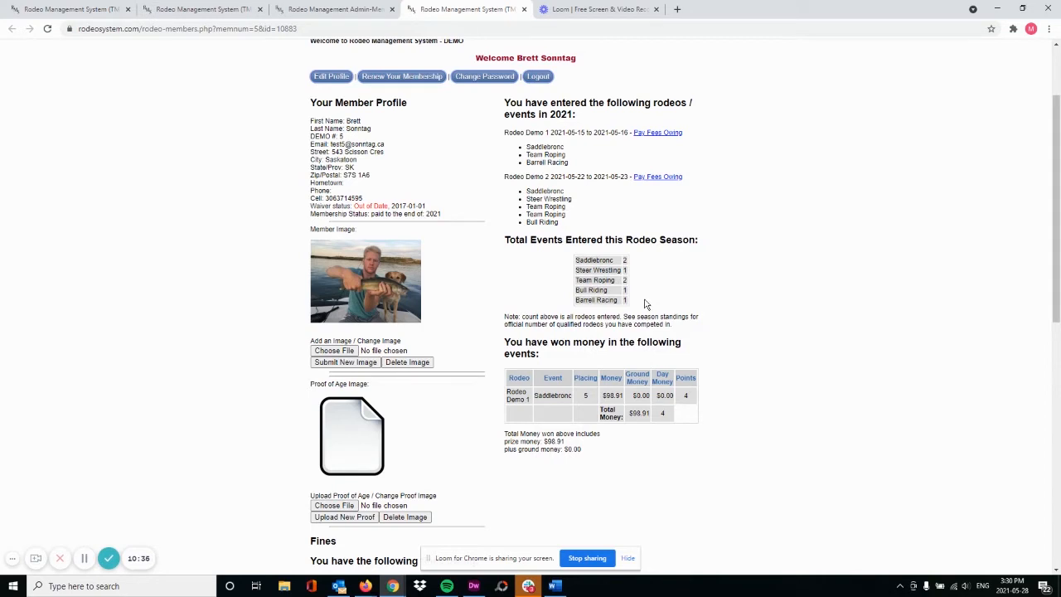
scroll(648, 287, "down", 1)
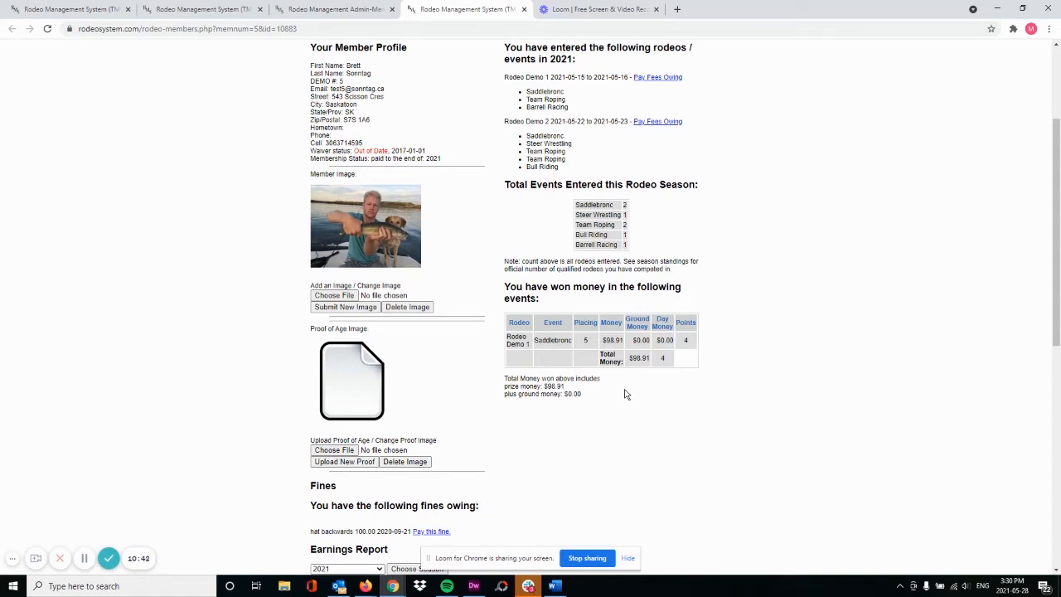
scroll(630, 388, "down", 1)
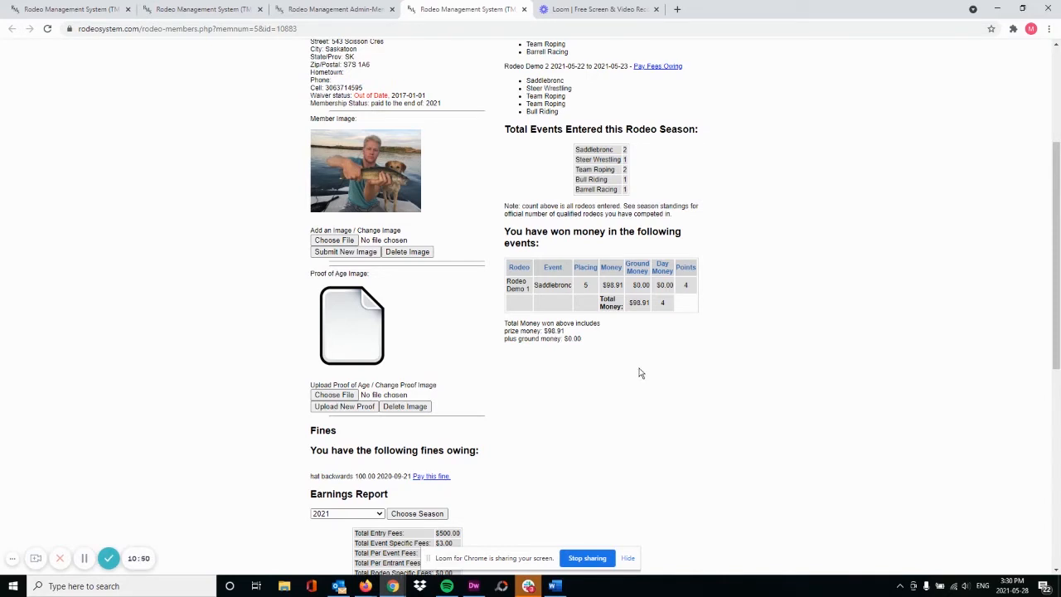
scroll(638, 374, "down", 4)
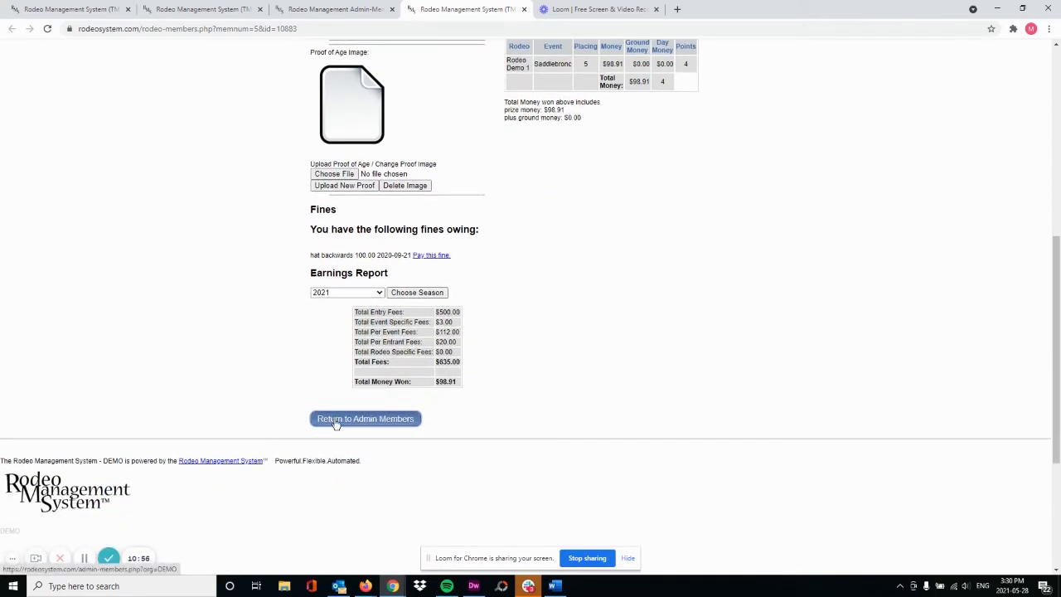
left_click(336, 421)
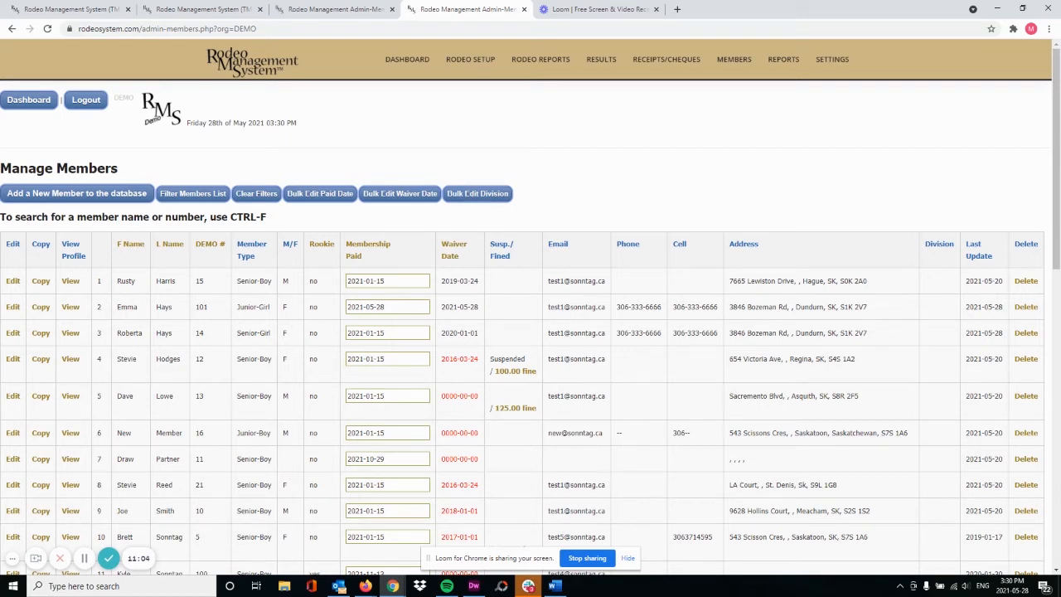
Add a new member with first and last name, email address and password
left_click(68, 194)
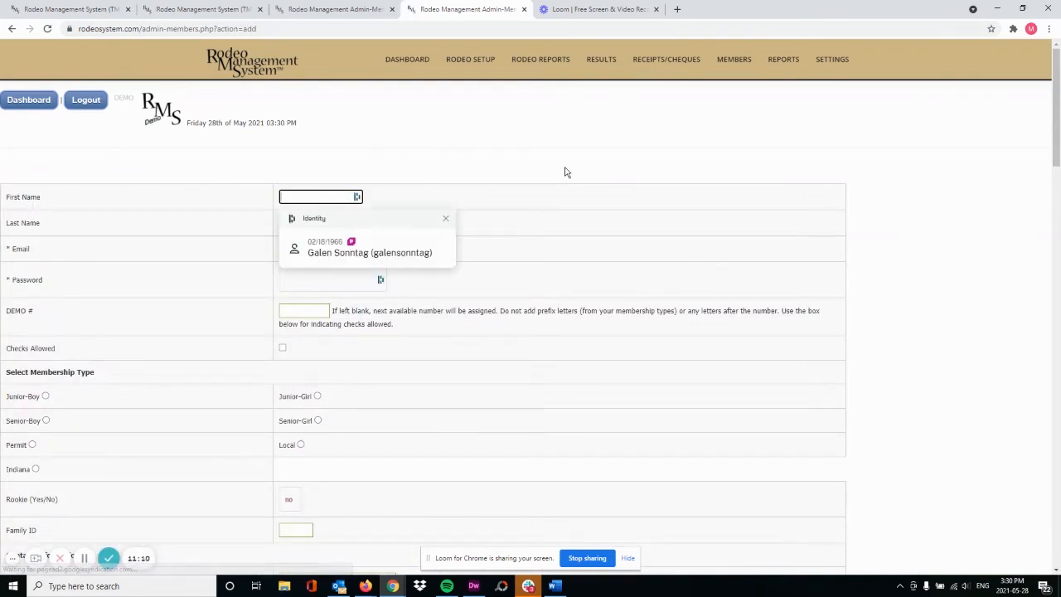
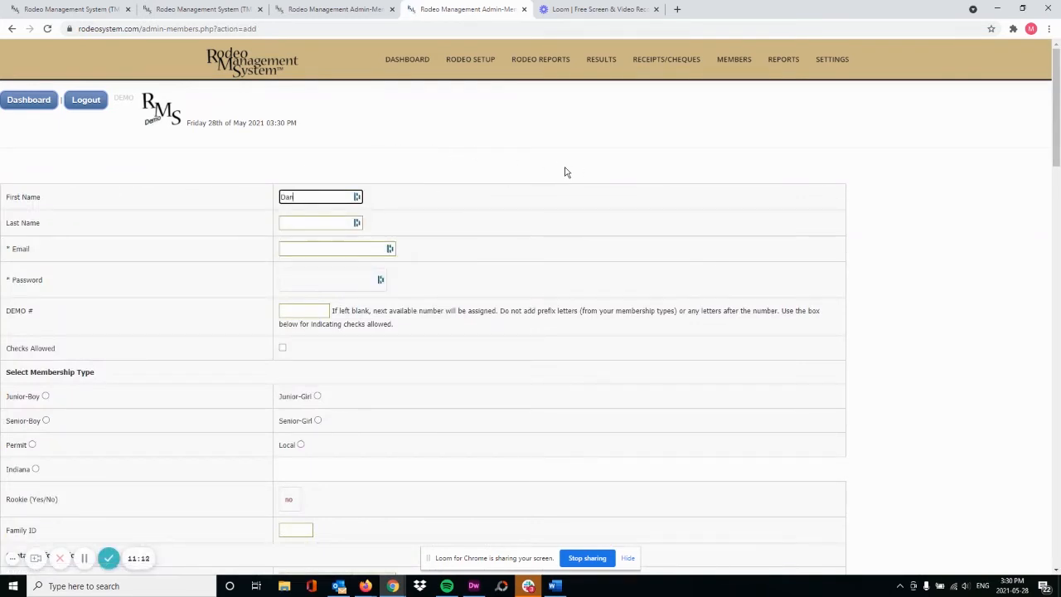
key("Tab")
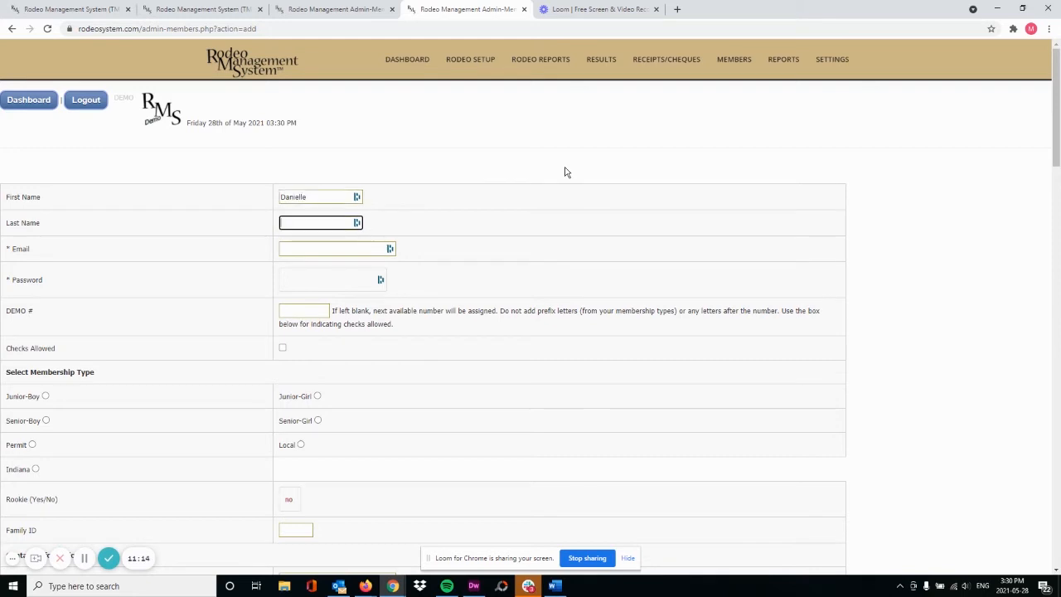
key("Tab")
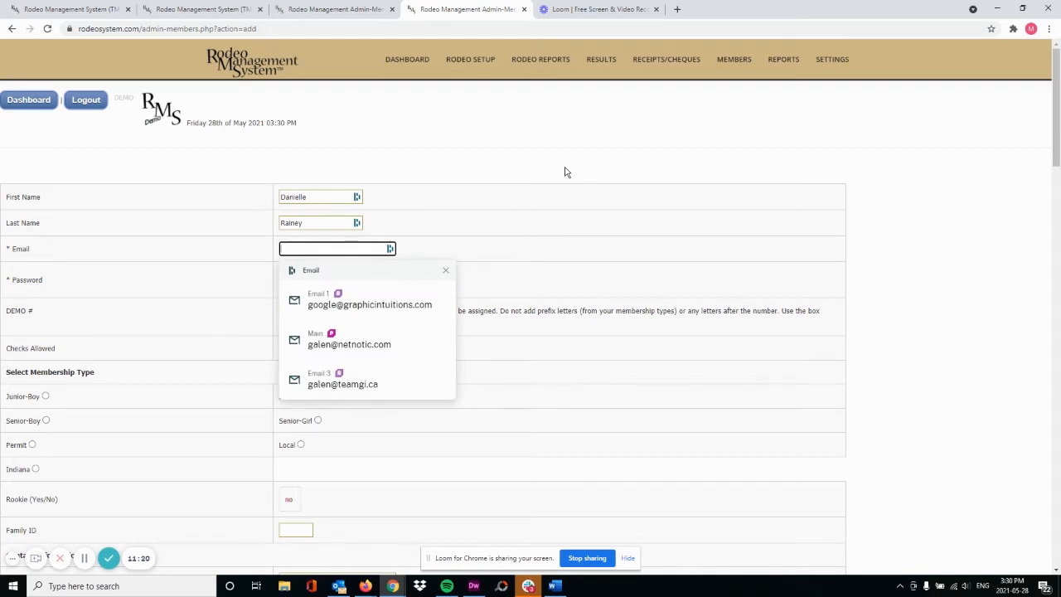
left_click(328, 248)
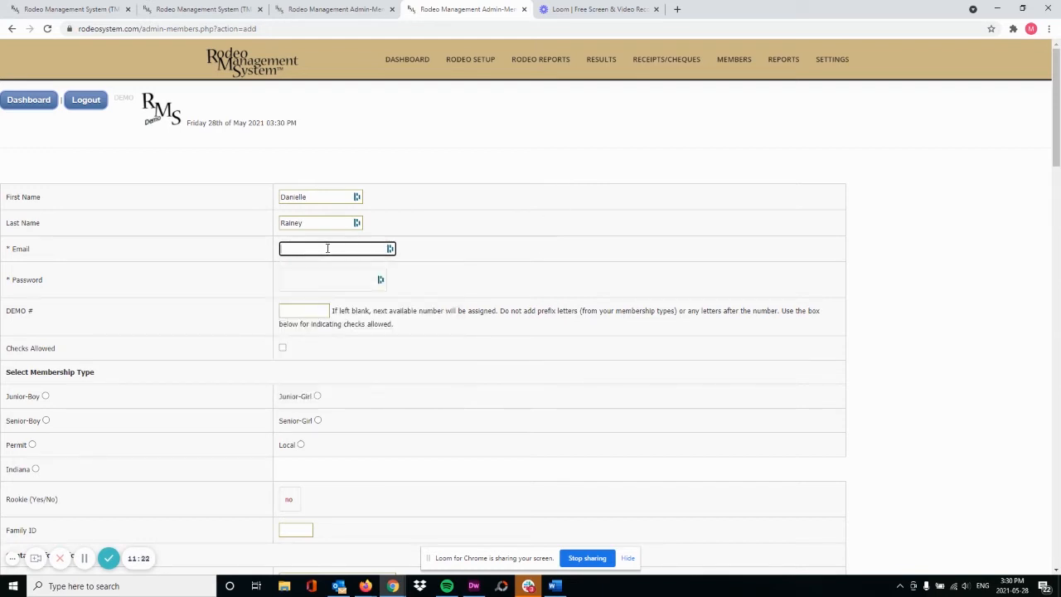
left_click(334, 280)
type("•••••••••••••••••")
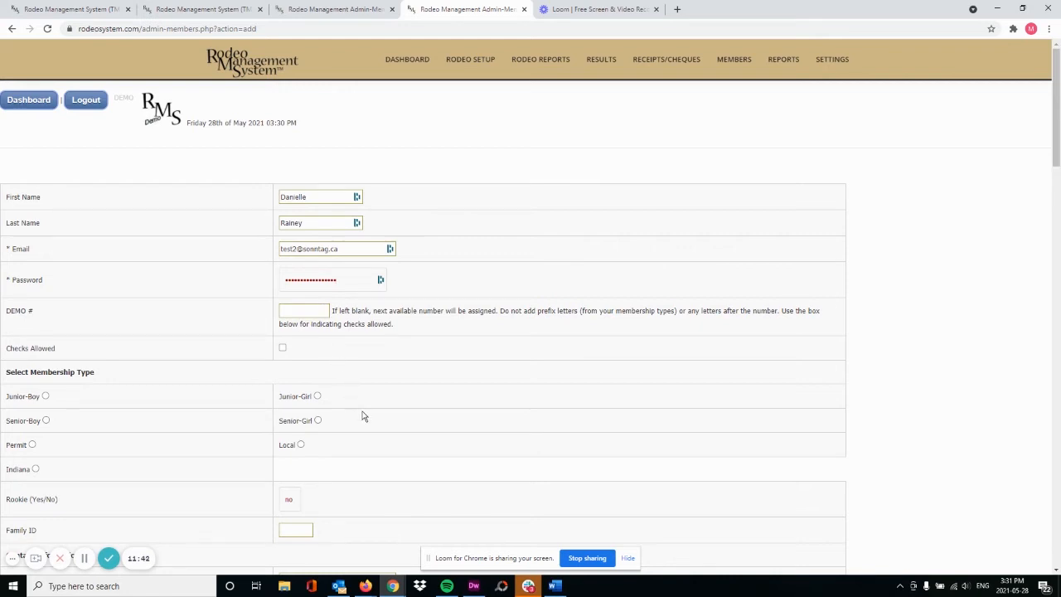
Choose Senior-Girl as the membership type and scroll to Contact Information
left_click(318, 421)
scroll(416, 365, "down", 2)
scroll(420, 334, "down", 2)
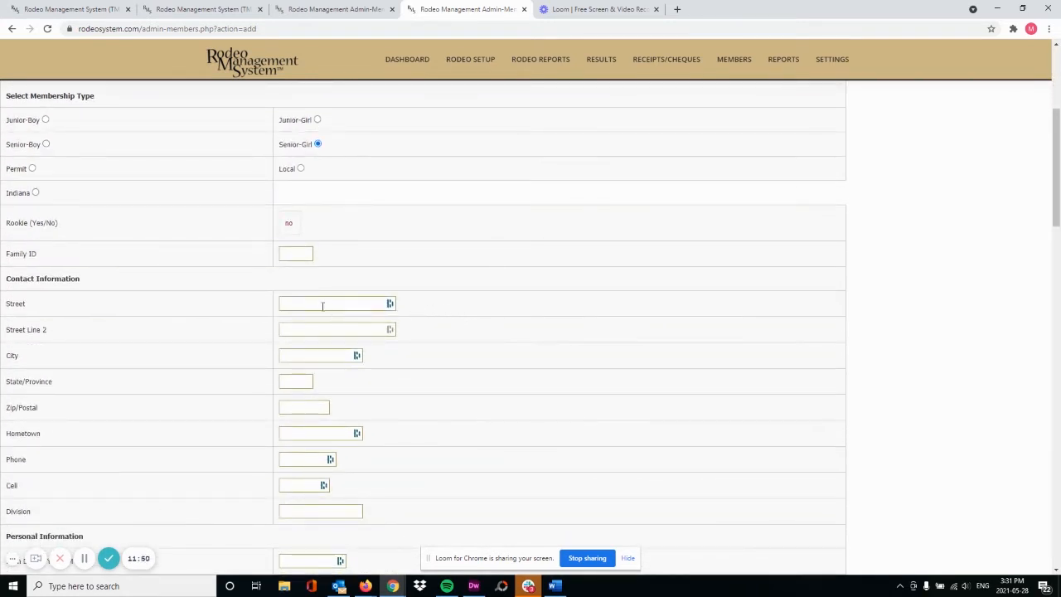
Autofill the street, city and hometown from the saved browser address entry
left_click(321, 304)
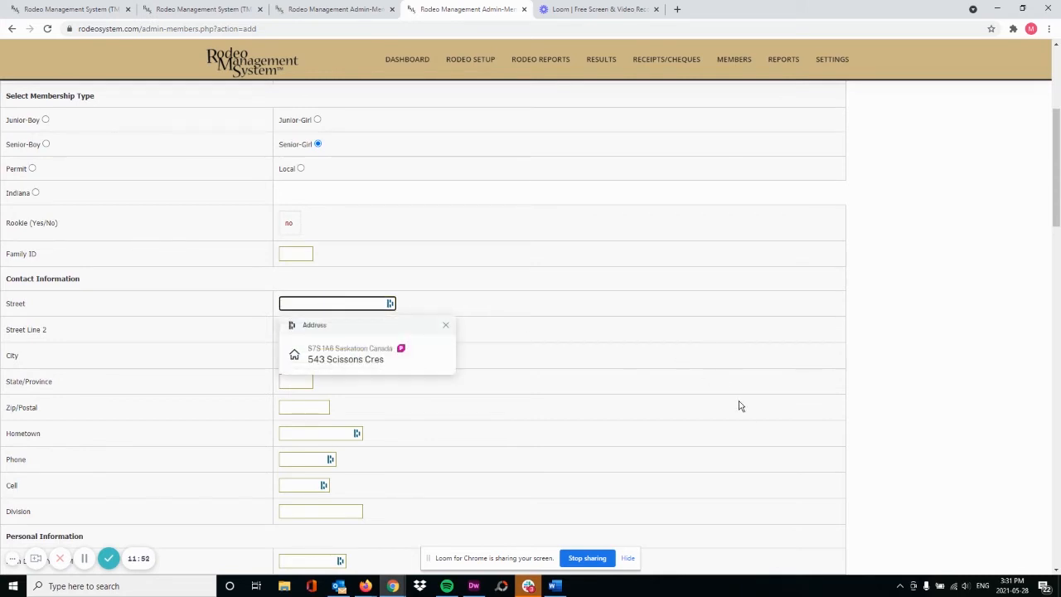
left_click(353, 358)
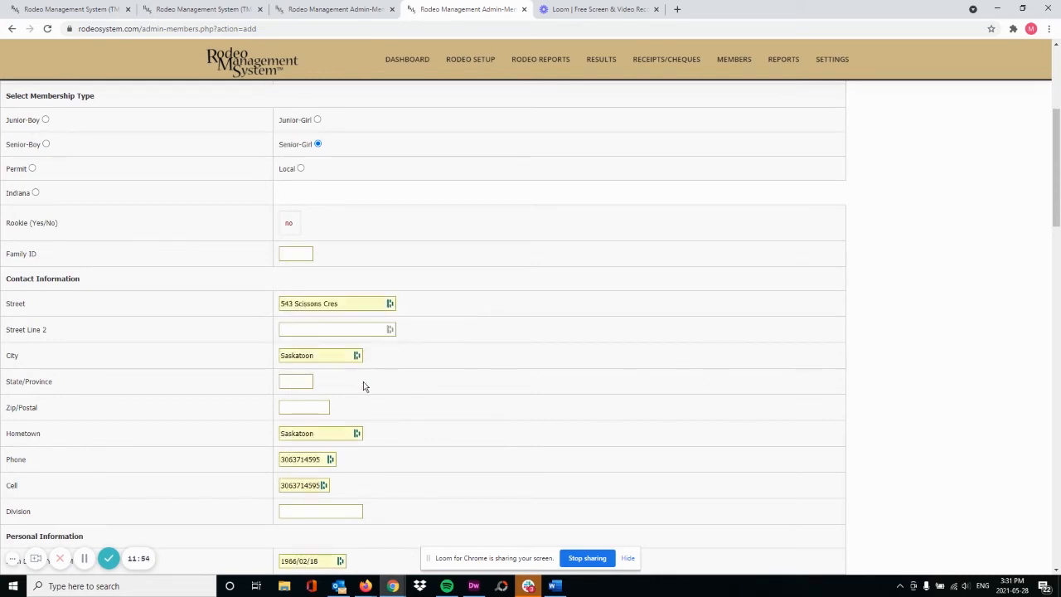
scroll(467, 338, "down", 2)
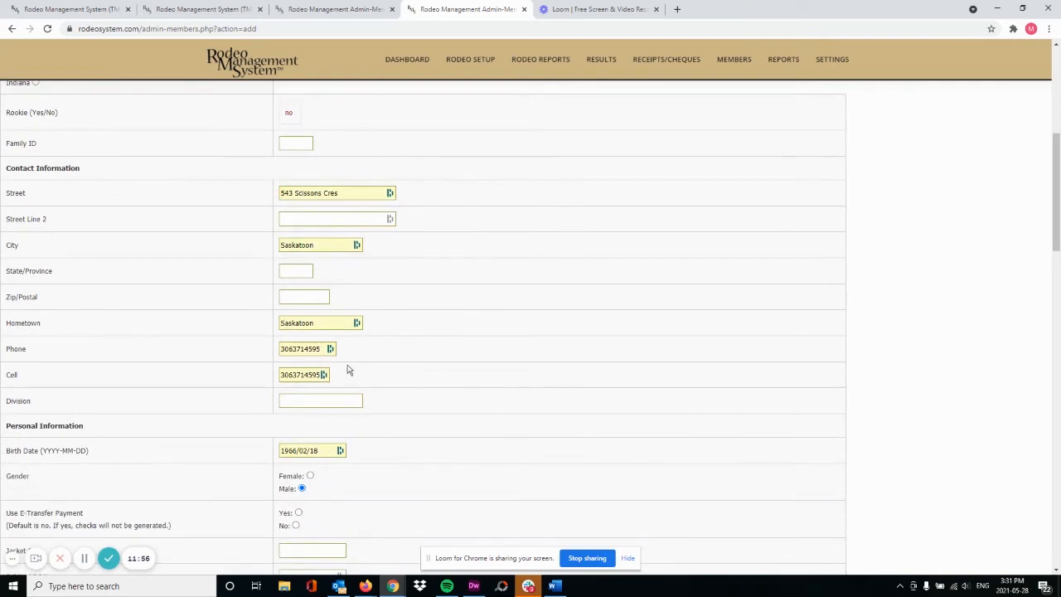
Replace the phone and cell numbers and overwrite the birth date with 2008-0505
left_click(296, 348)
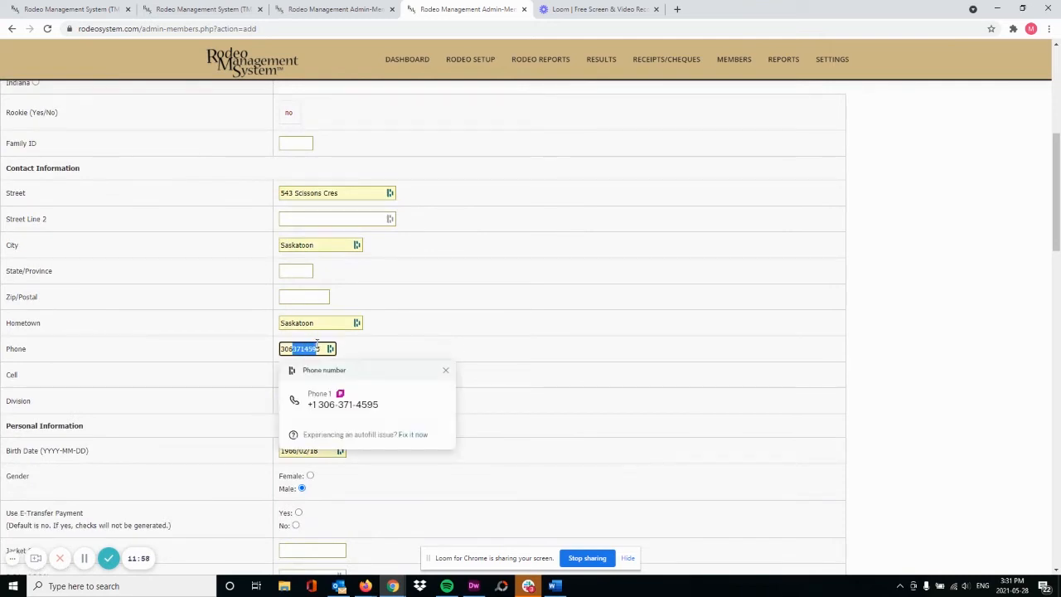
left_click_drag(296, 348, 320, 344)
type("222")
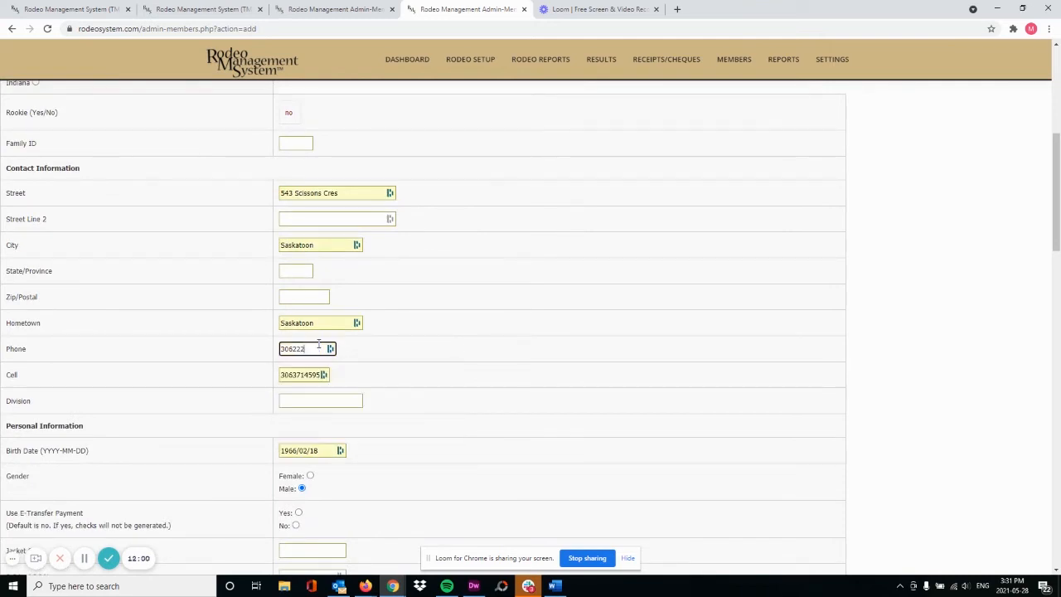
type("6666")
key("Tab")
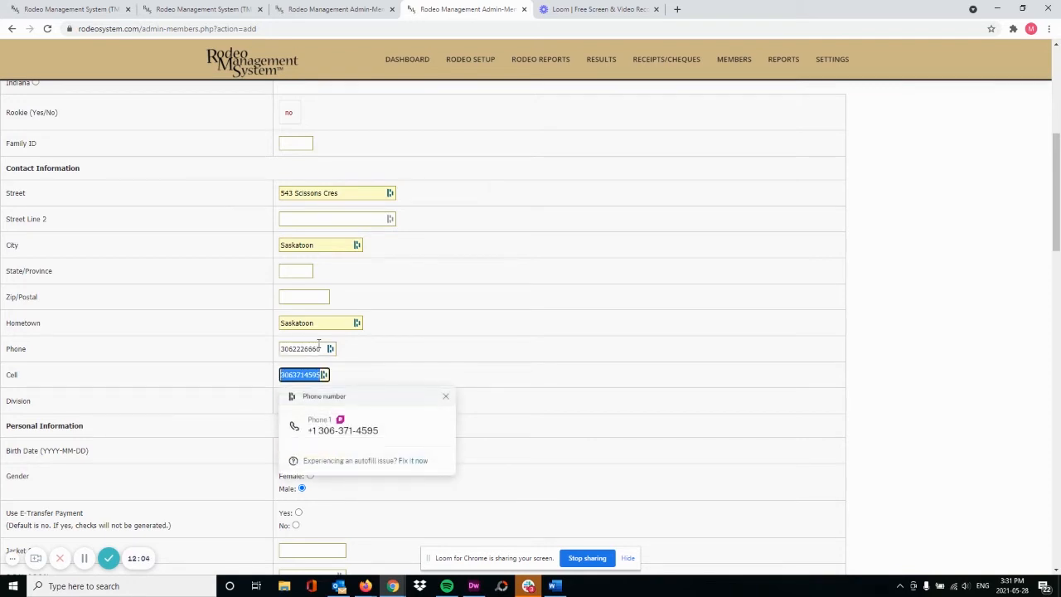
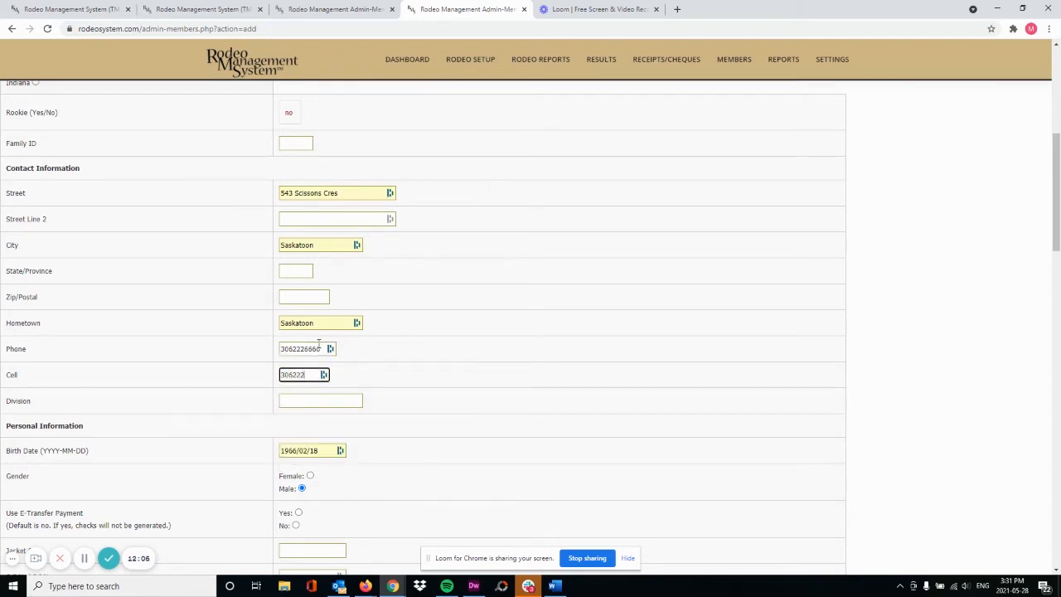
left_click_drag(320, 450, 282, 450)
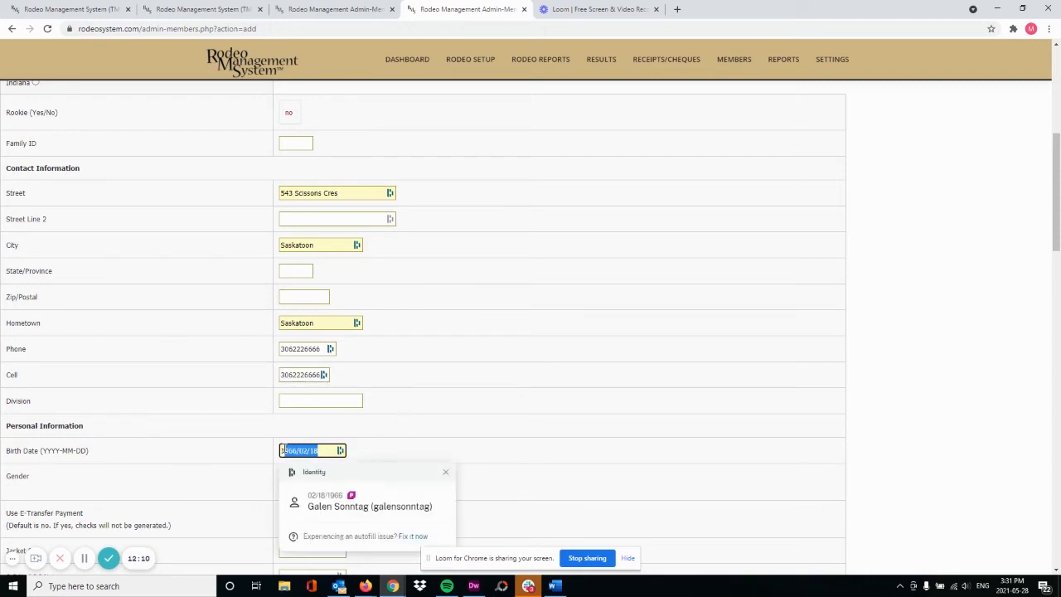
key("BackSpace")
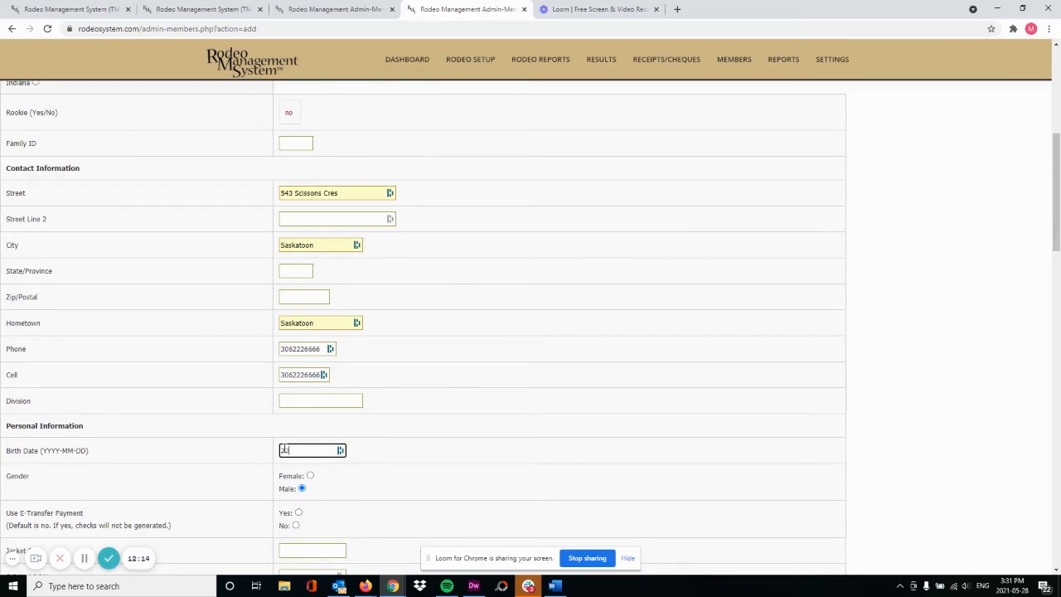
type("2008-0505")
Enter 2021-05-28 as the membership paid date and copy the same date into Waiver Signed
scroll(420, 379, "down", 3)
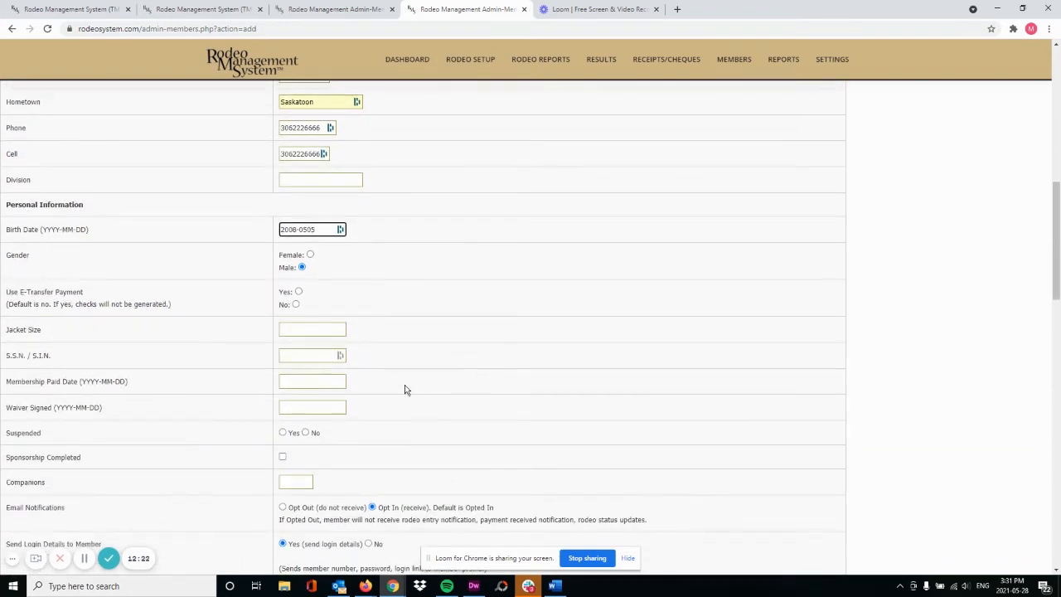
scroll(406, 382, "down", 2)
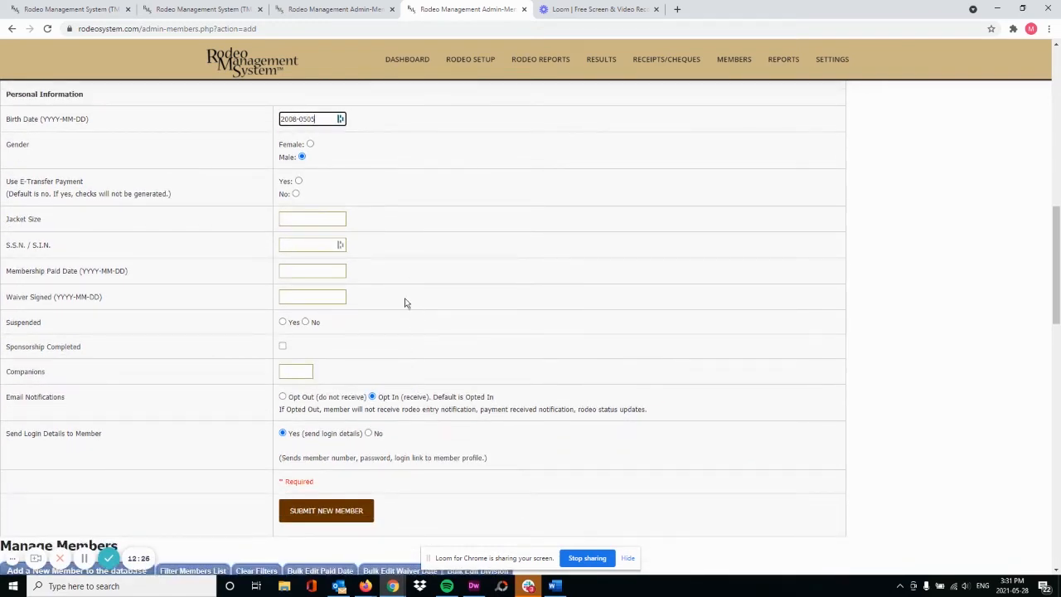
left_click(317, 271)
type("2021")
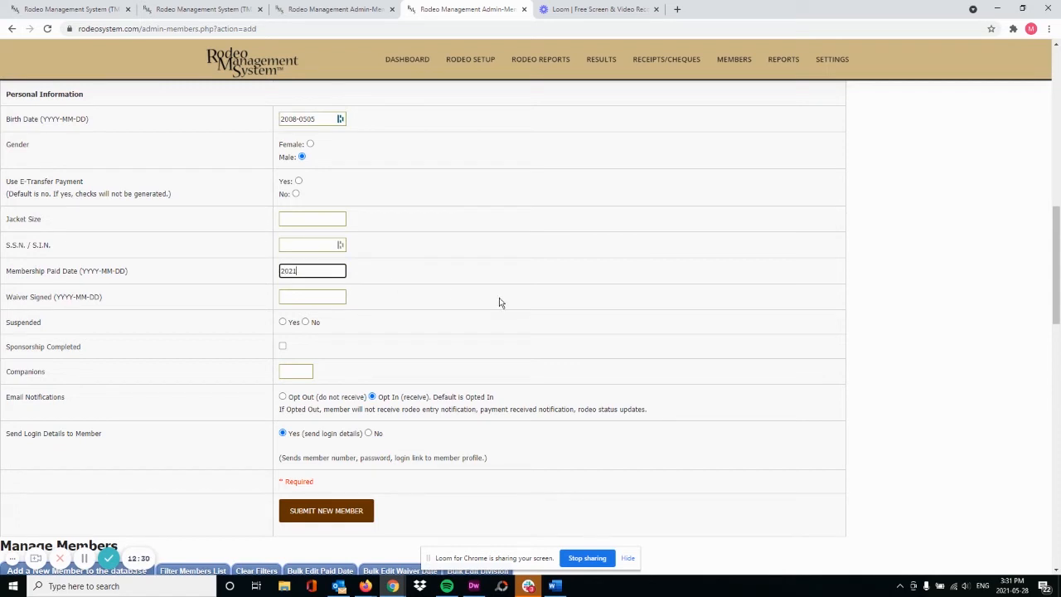
type("-05-28")
left_click_drag(325, 270, 277, 265)
key("ctrl+c")
left_click(296, 296)
key("ctrl+v")
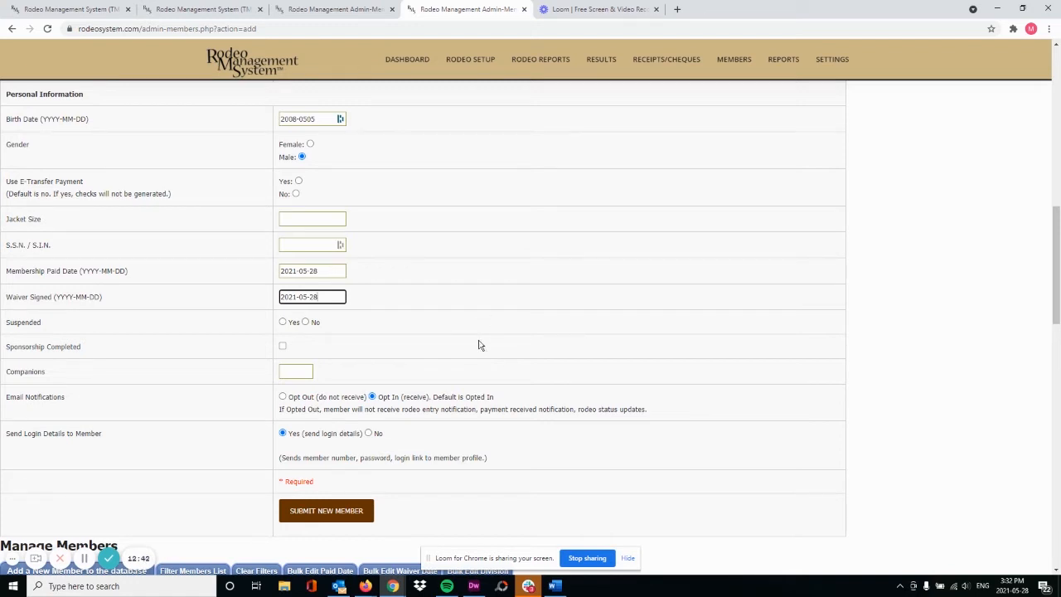
scroll(429, 332, "up", 10)
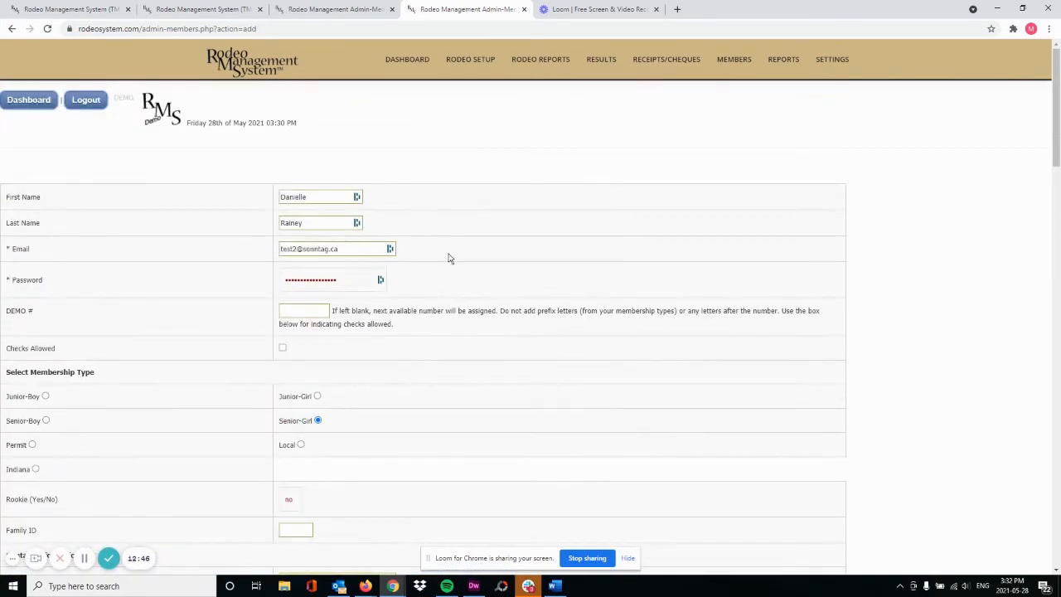
scroll(473, 252, "down", 1)
scroll(473, 252, "down", 1)
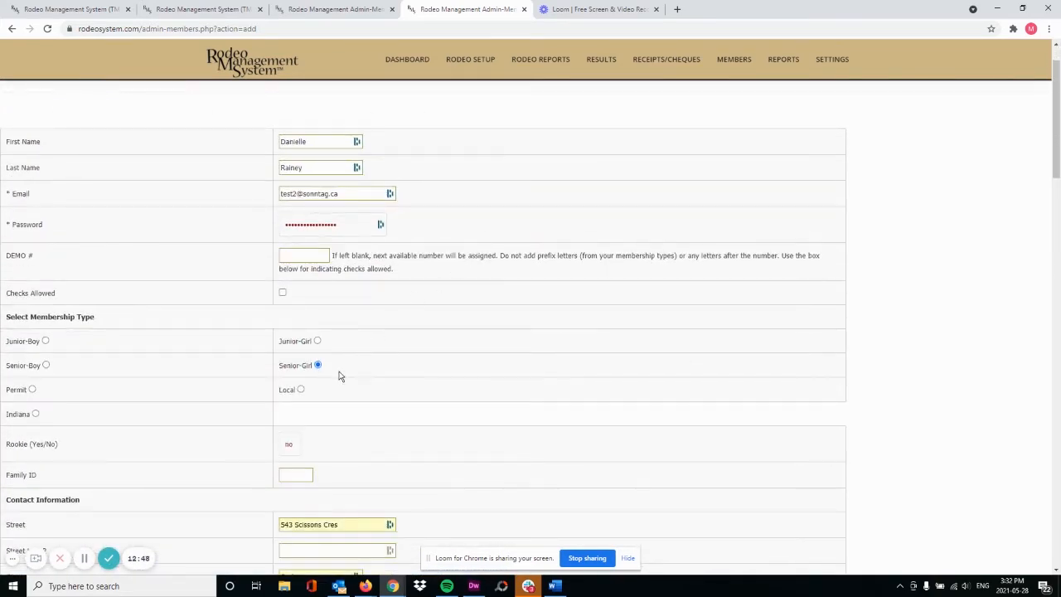
scroll(429, 342, "down", 5)
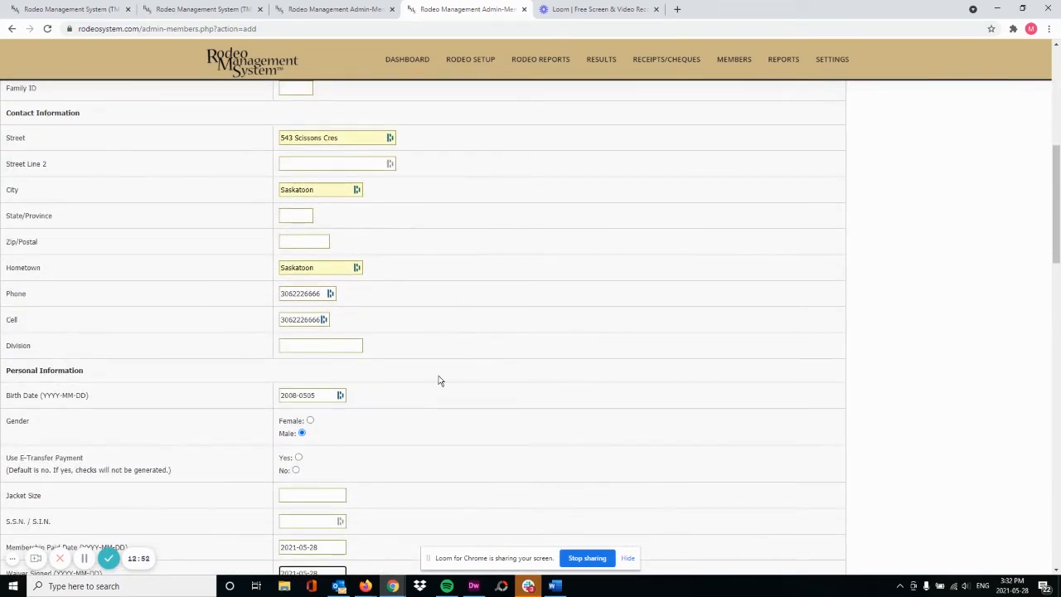
scroll(440, 340, "down", 2)
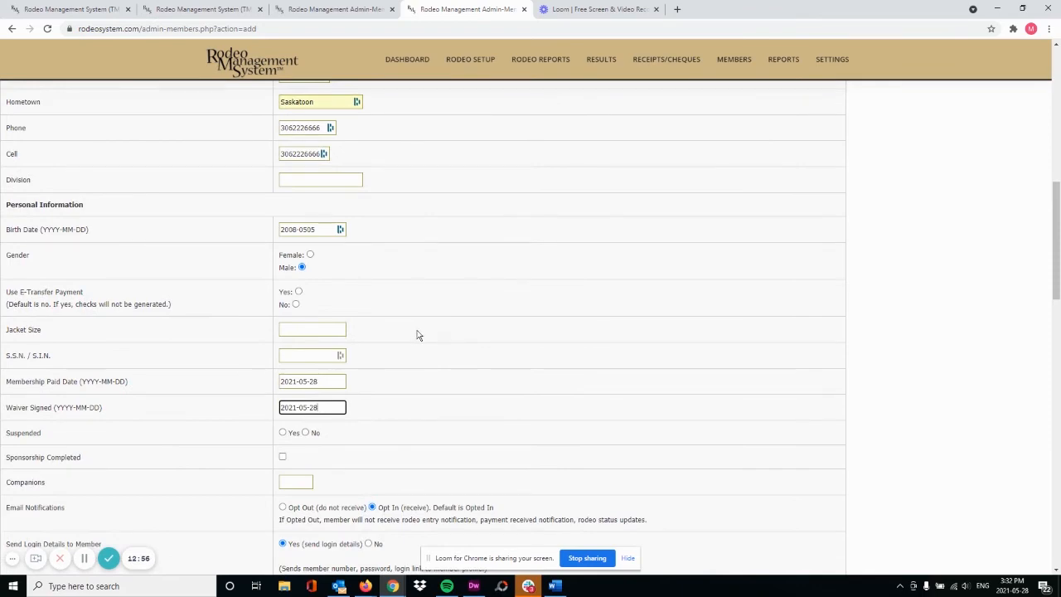
scroll(417, 335, "down", 3)
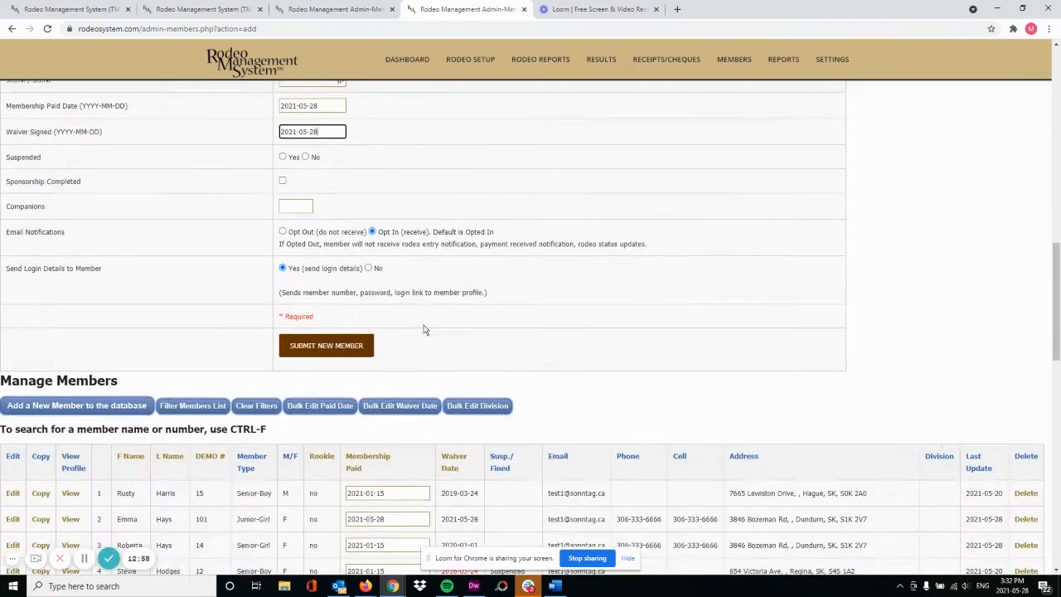
Submit the new Senior-Girl member, then open her row in the Manage Members table for editing
left_click(308, 348)
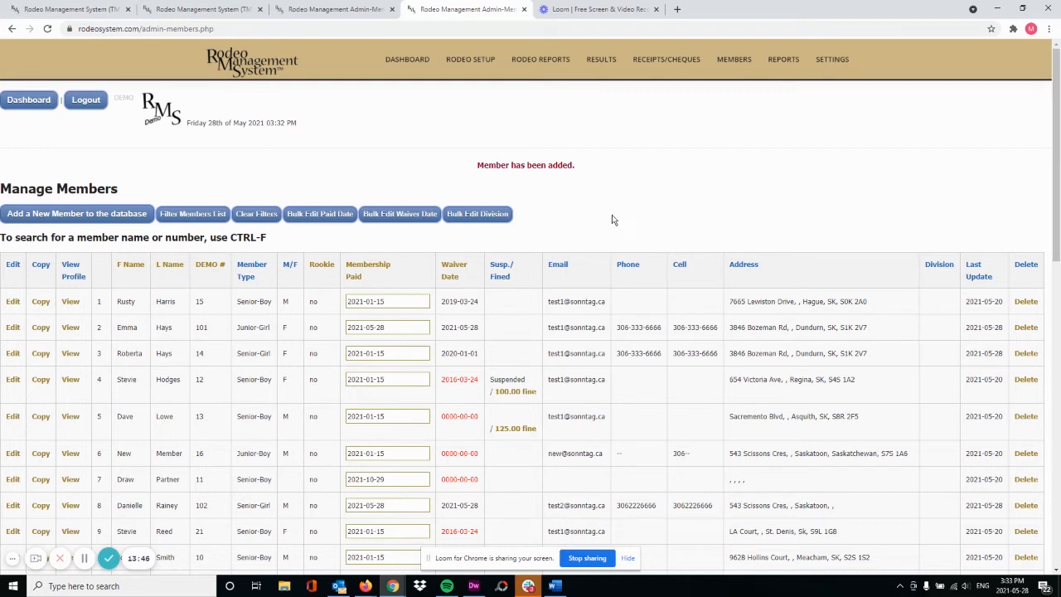
left_click(15, 507)
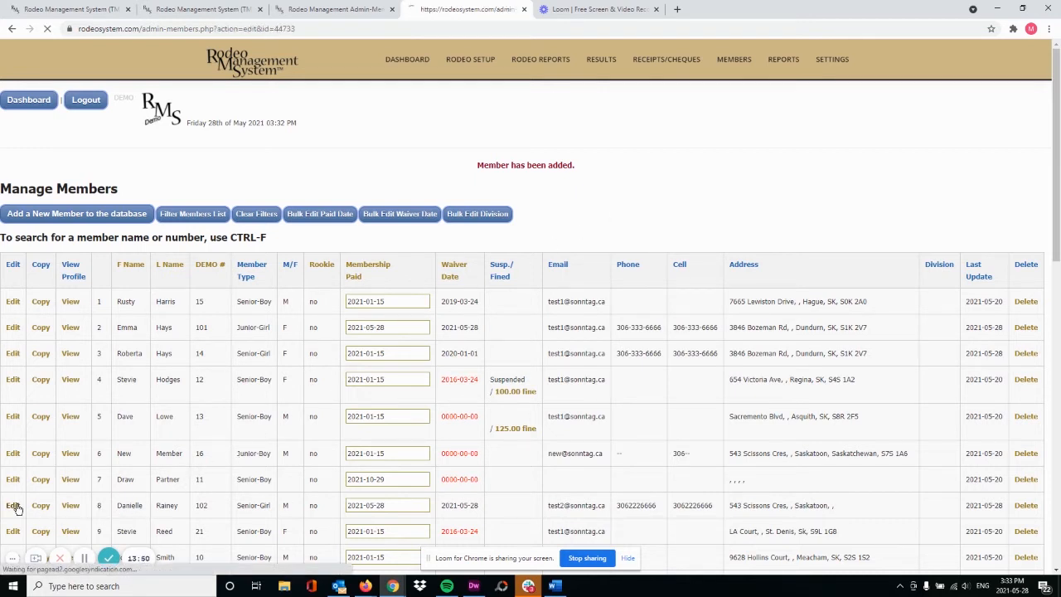
Scroll through member 102's edit form to review the saved details
scroll(386, 322, "down", 2)
scroll(385, 322, "down", 10)
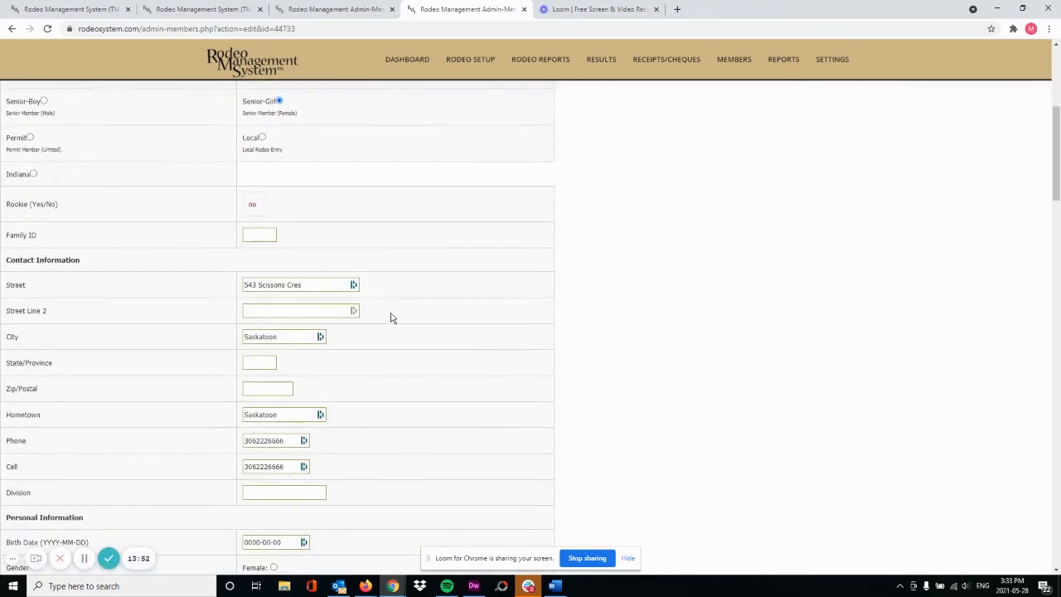
scroll(394, 311, "down", 6)
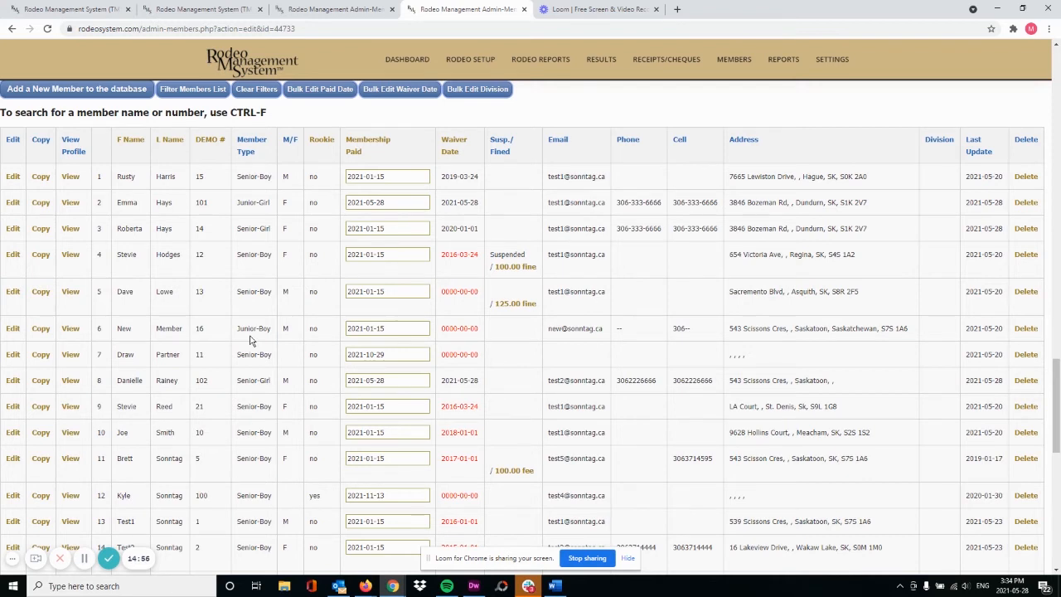
mouse_move(735, 65)
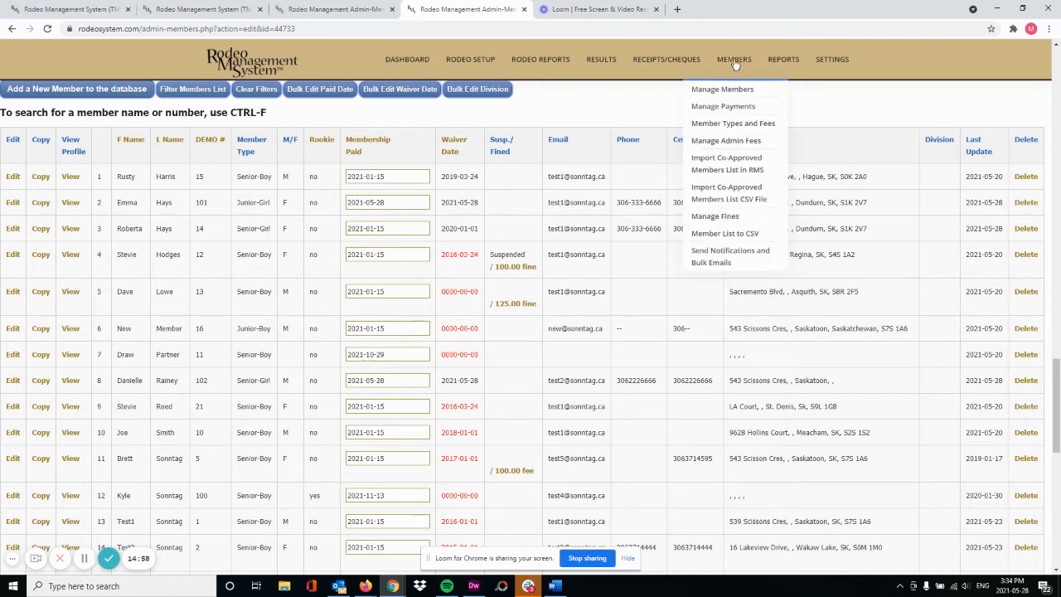
Open the Junior-Boyy membership type and remove the extra 'y' so it reads Junior-Boy
left_click(723, 126)
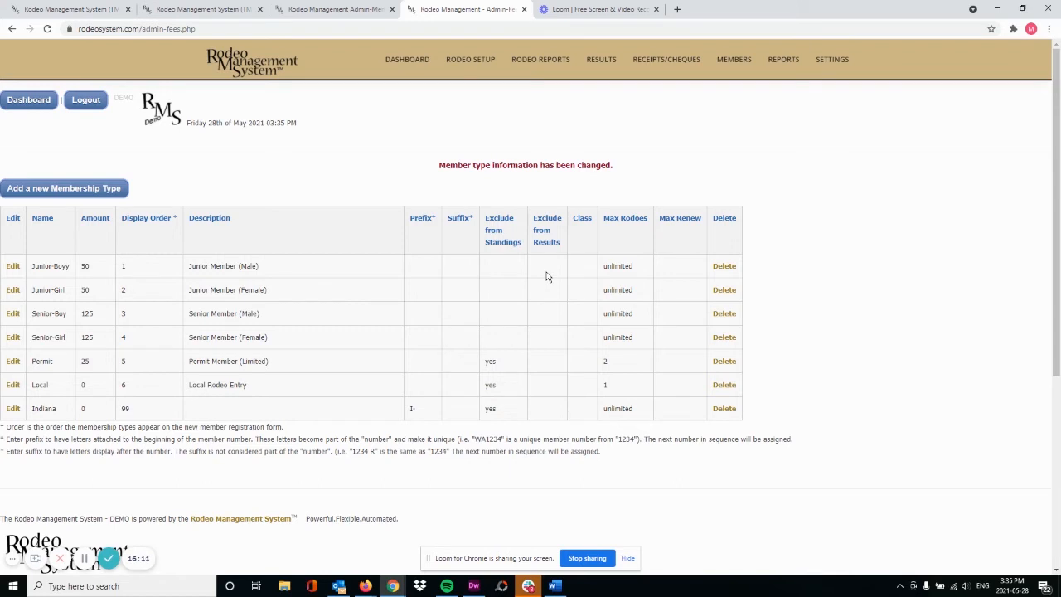
left_click(13, 266)
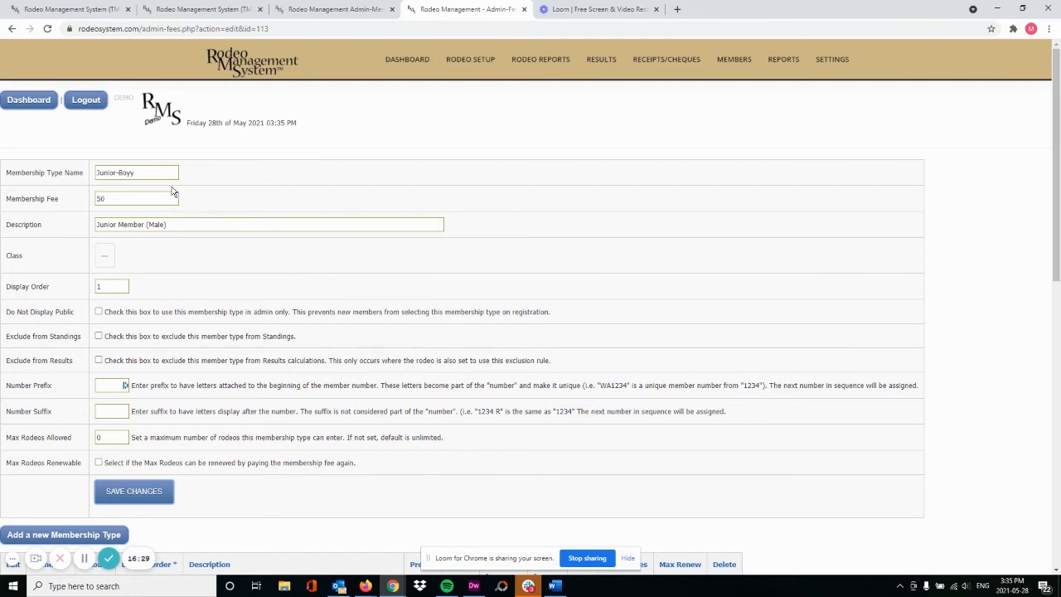
left_click(159, 172)
key("BackSpace")
Toggle the public registration, standings and results exclusion checkboxes, leaving all unchecked
left_click(99, 312)
left_click(98, 313)
left_click(99, 335)
left_click(99, 336)
left_click(99, 361)
left_click(99, 361)
left_click(112, 385)
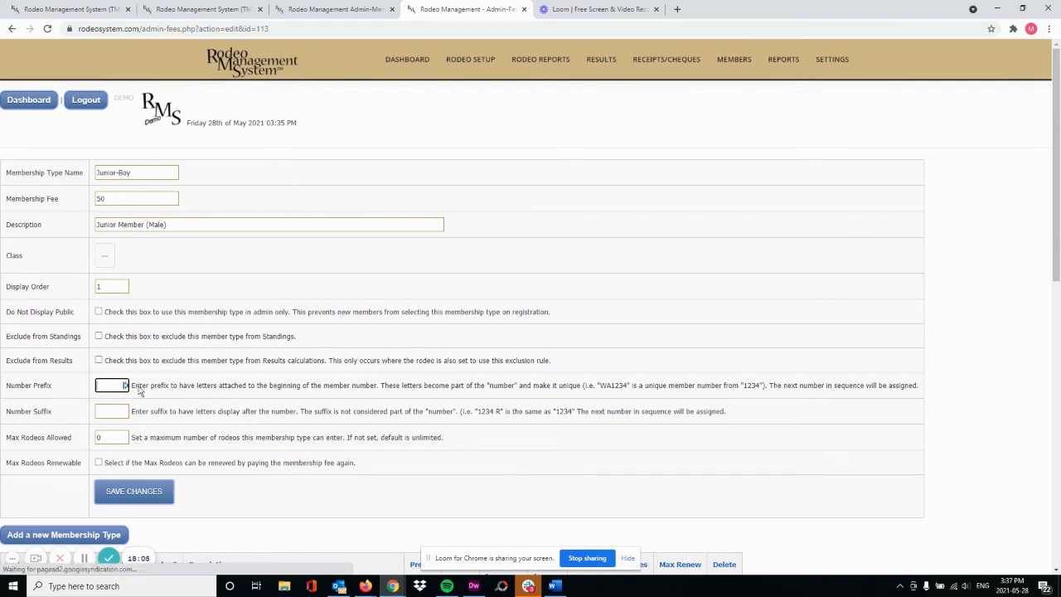
key("Escape")
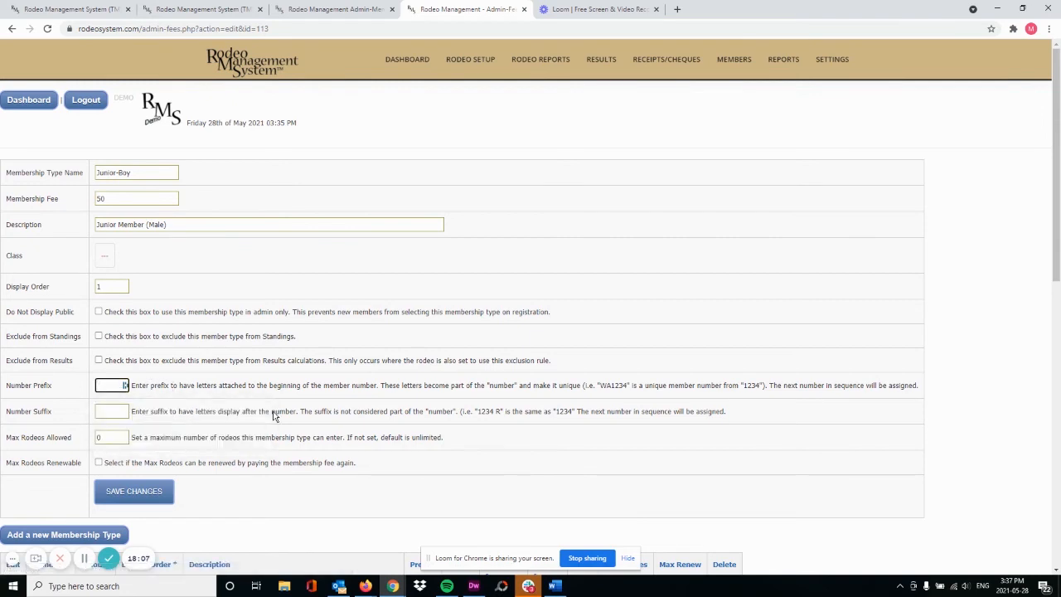
type("WA")
key("BackSpace")
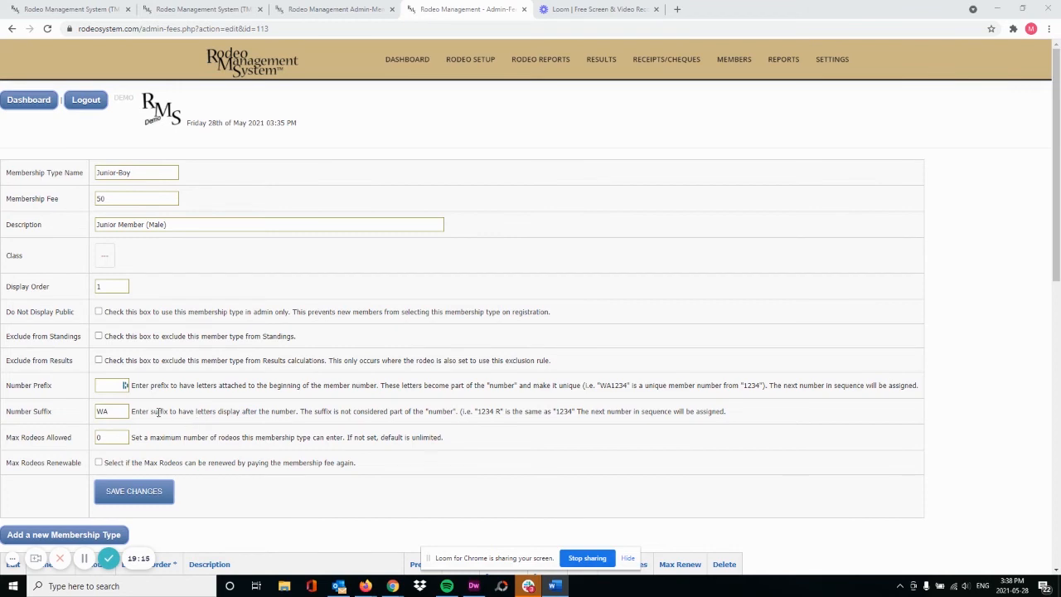
left_click_drag(120, 412, 59, 410)
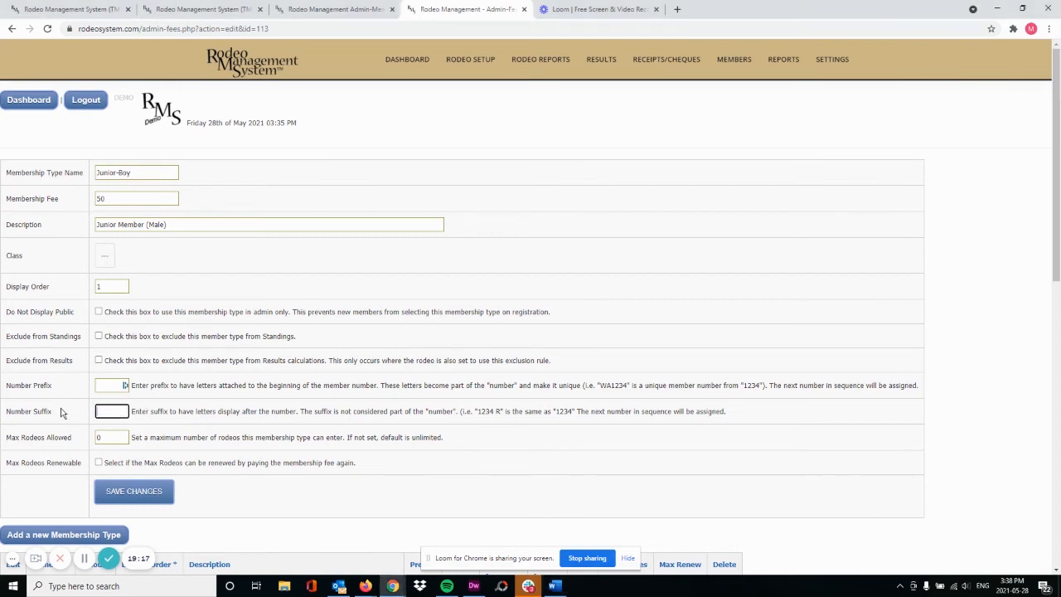
key("BackSpace")
Try Max Rodeos Allowed 2 with standings exclusion and limit renewal enabled
double_click(101, 437)
type("2")
left_click(99, 336)
left_click(99, 463)
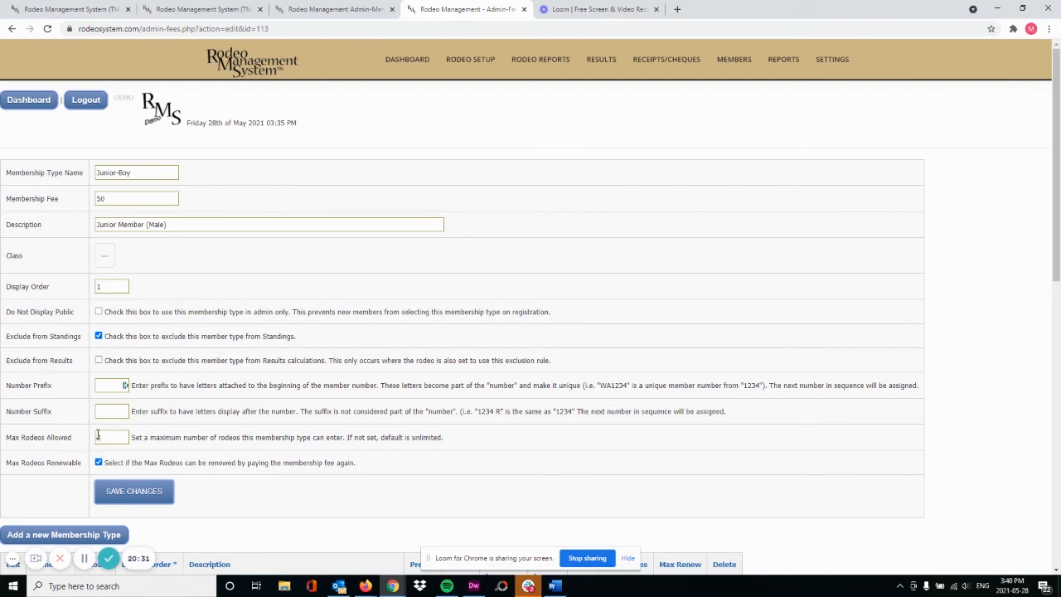
Clear the max rodeos limit and checkboxes, then save the Junior-Boy membership type
left_click(98, 336)
left_click(99, 436)
left_click_drag(98, 436, 92, 441)
key("BackSpace")
left_click(98, 462)
left_click(134, 499)
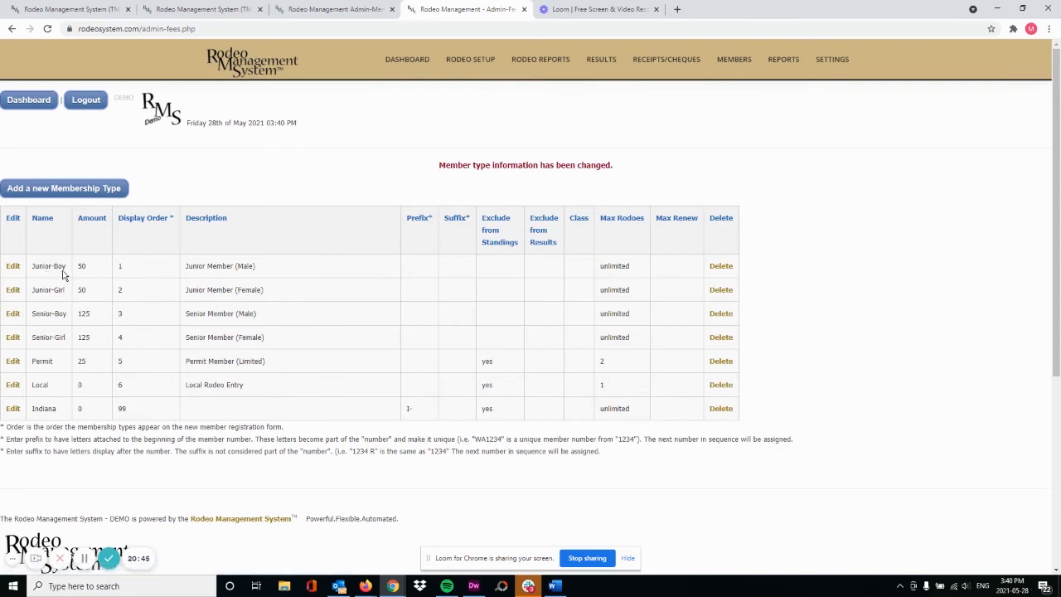
Choose Manage Fines from the MEMBERS menu
mouse_move(735, 63)
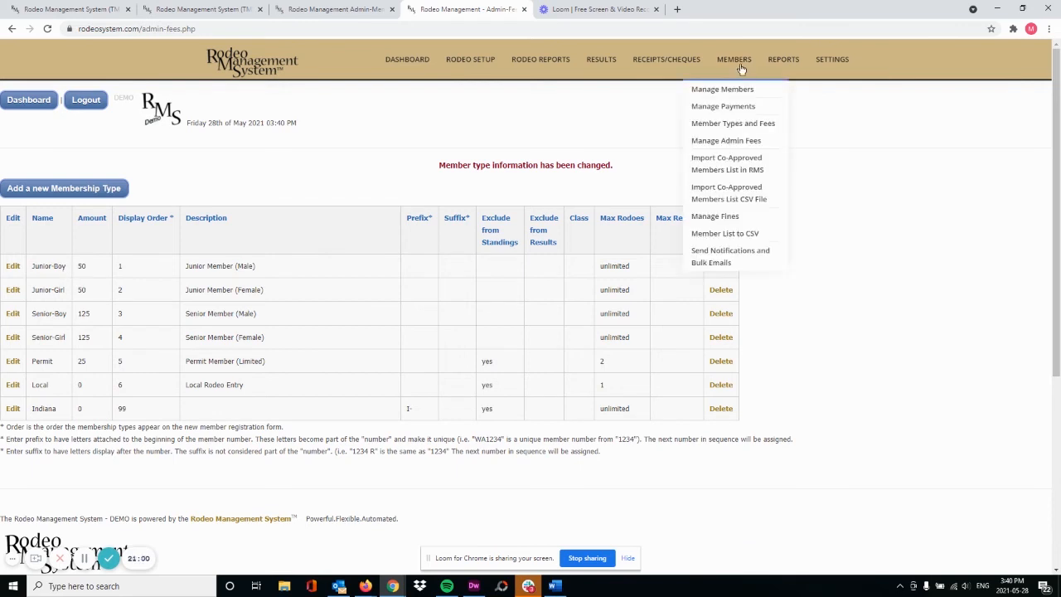
left_click(715, 216)
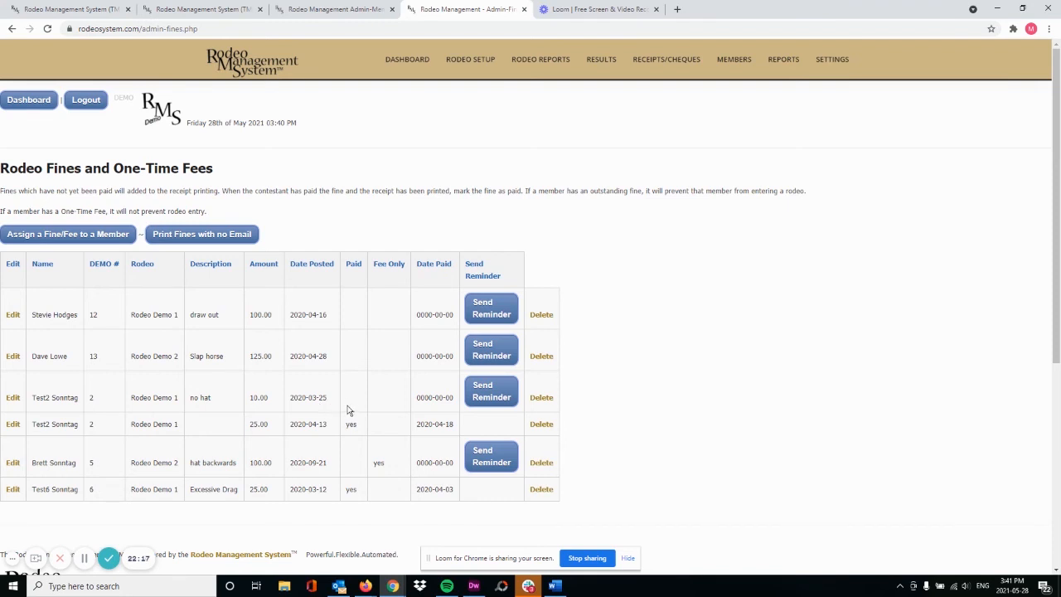
left_click(492, 396)
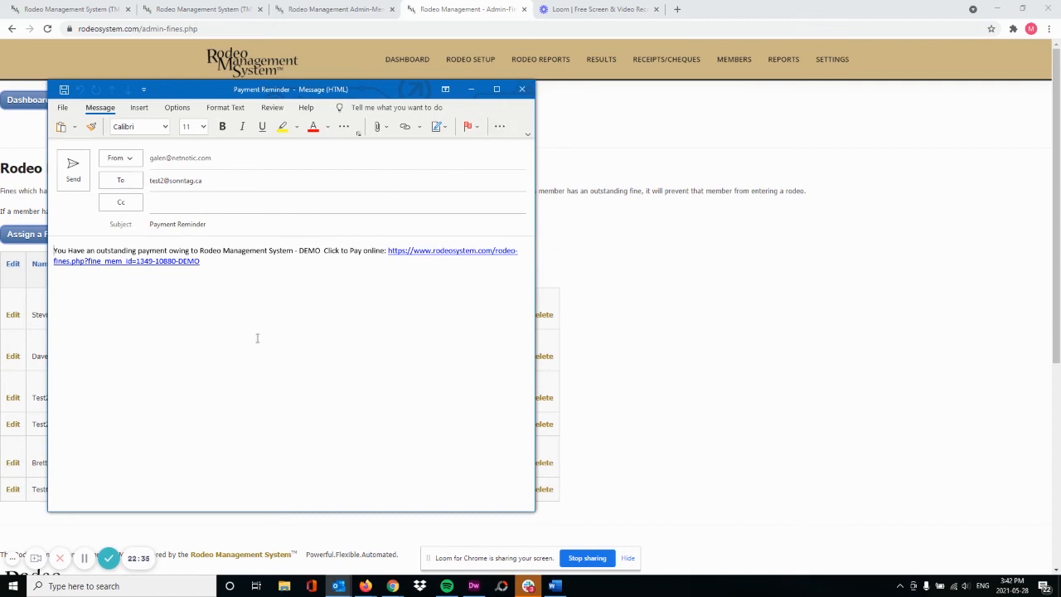
left_click(522, 88)
left_click(529, 326)
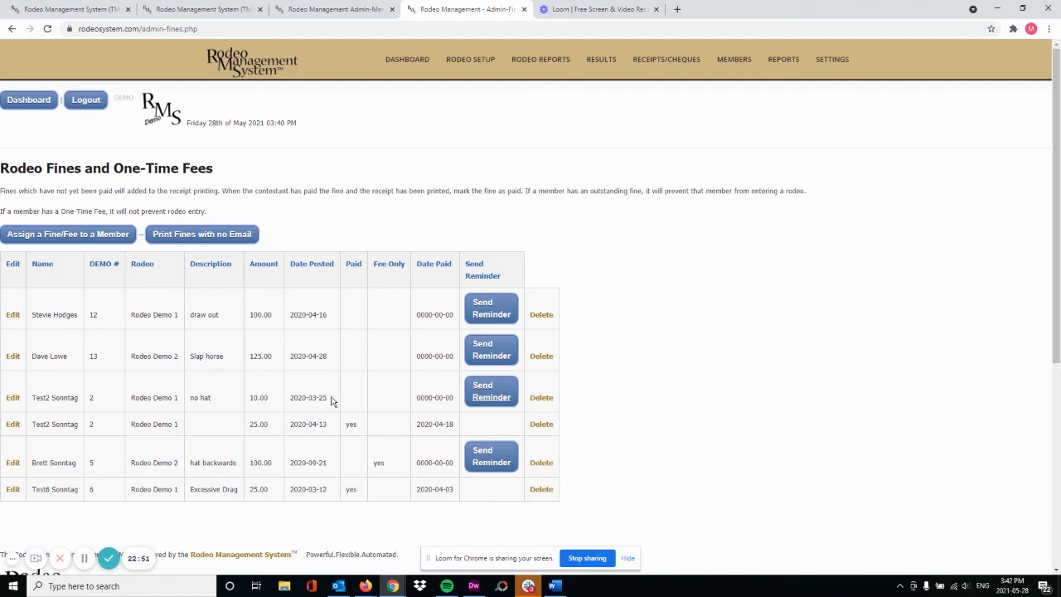
Mark the 10.00 no hat fine as paid with Date Paid 2021-05-28 and submit
left_click(13, 399)
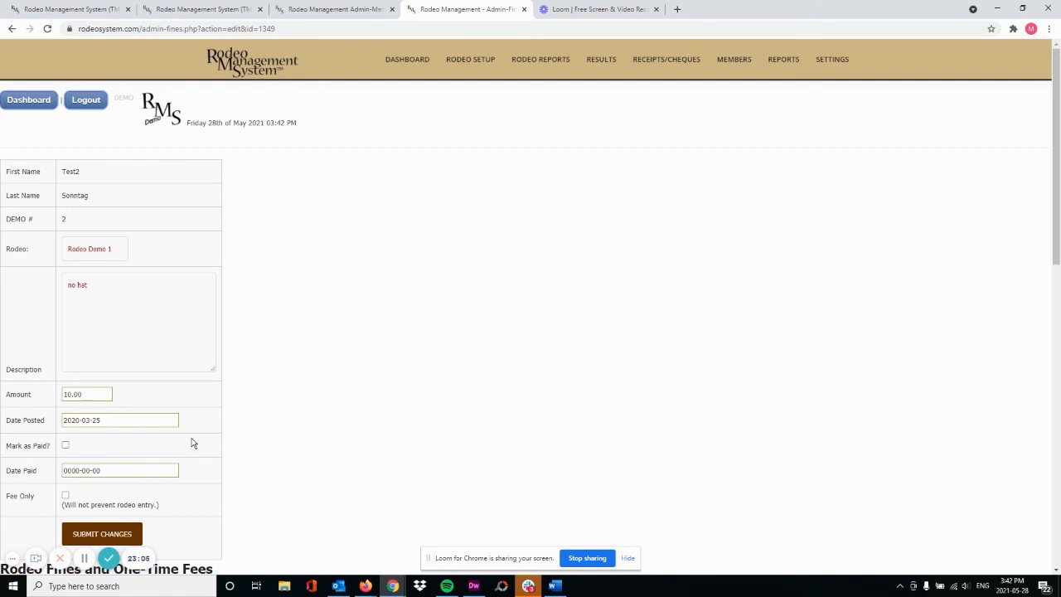
left_click(66, 446)
left_click_drag(111, 471, 60, 469)
type("2021-0528")
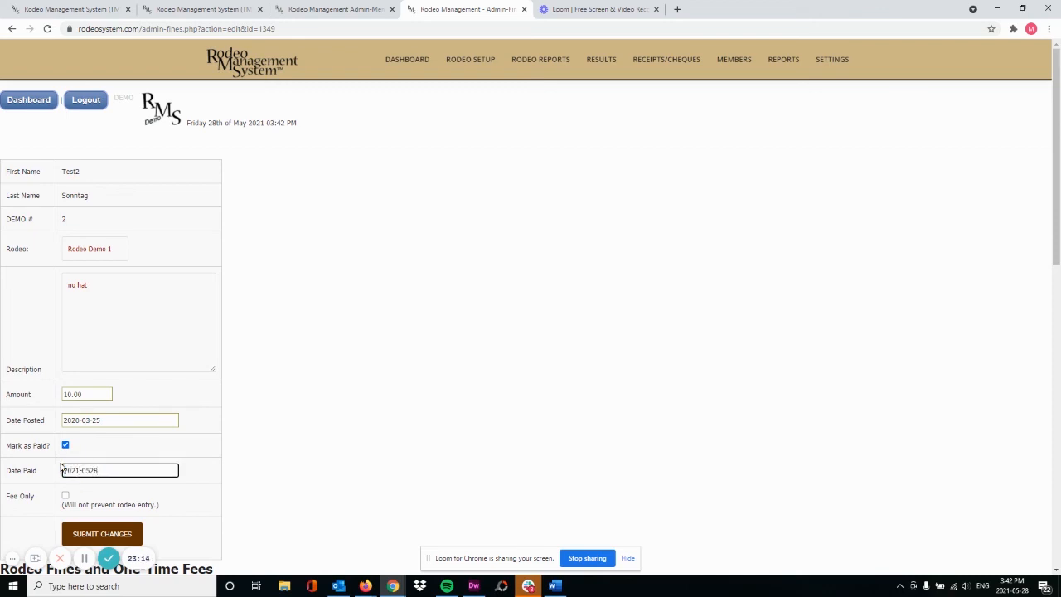
key("BackSpace")
type("-28")
scroll(205, 448, "down", 1)
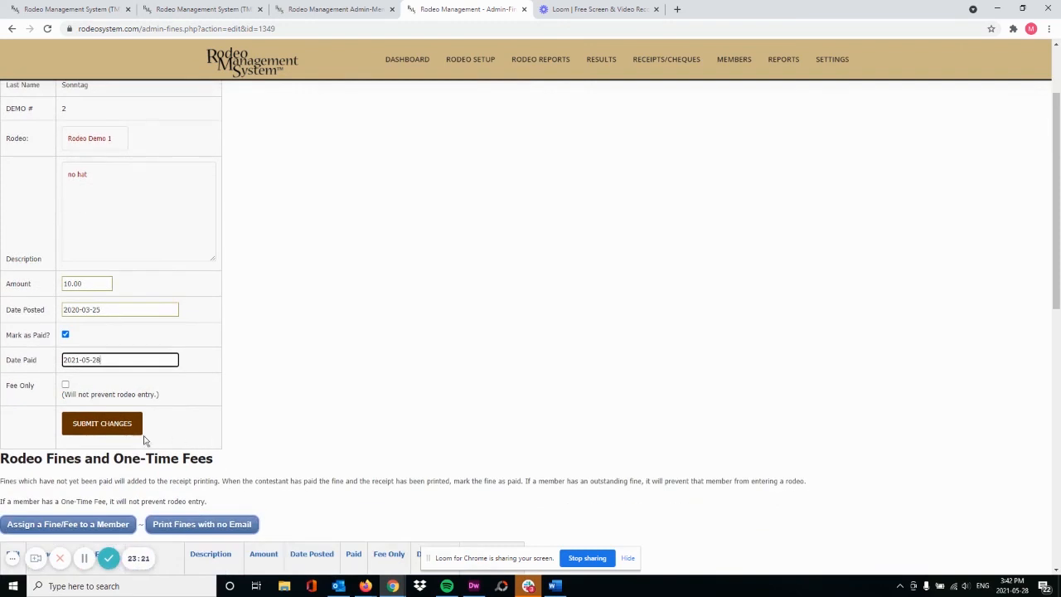
left_click(102, 426)
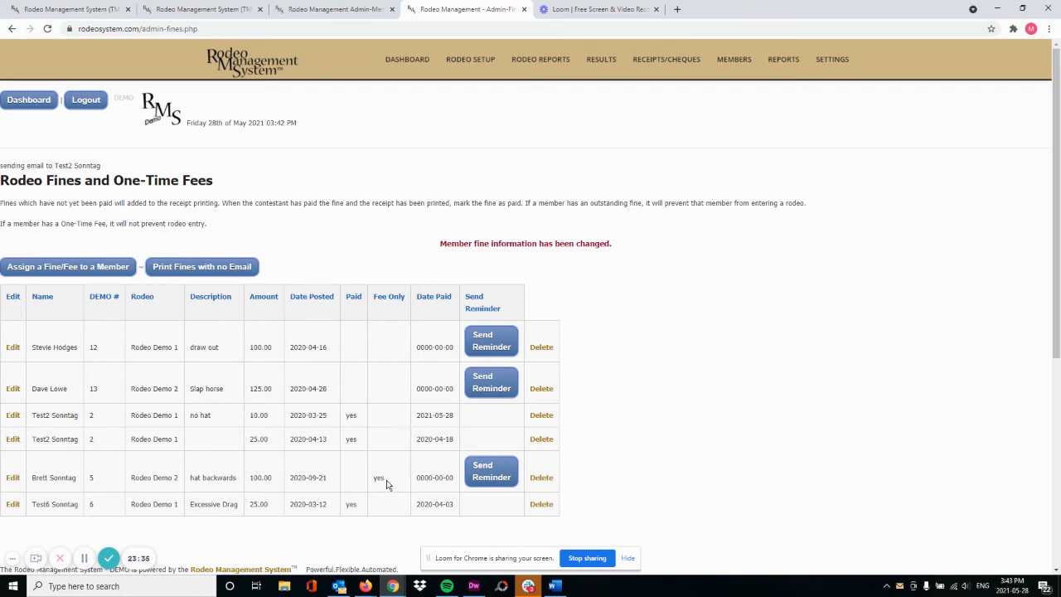
Open the edit form for the 100.00 hat backwards fine
left_click(12, 479)
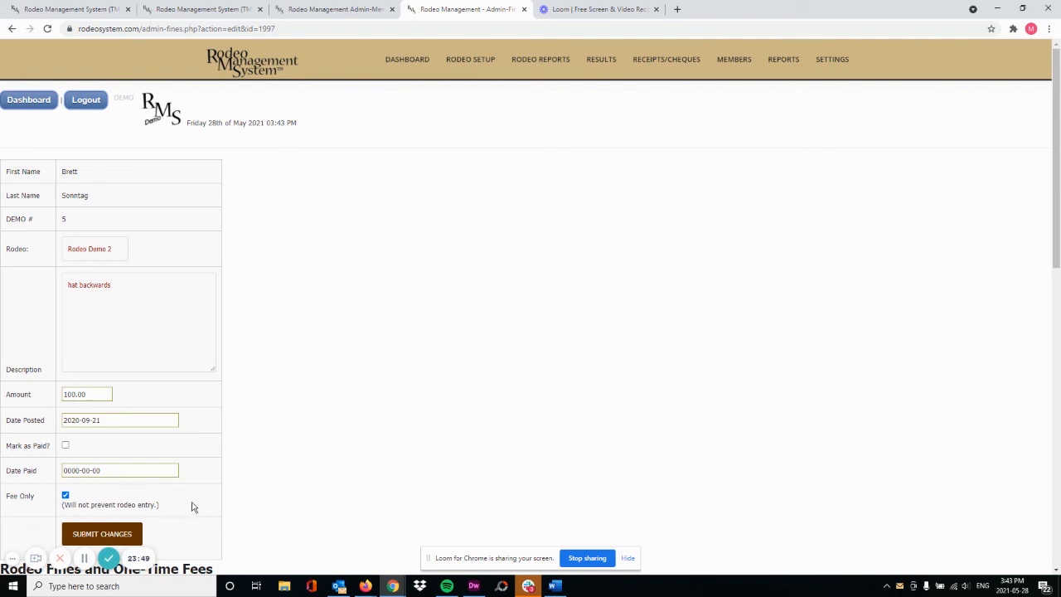
scroll(201, 504, "down", 1)
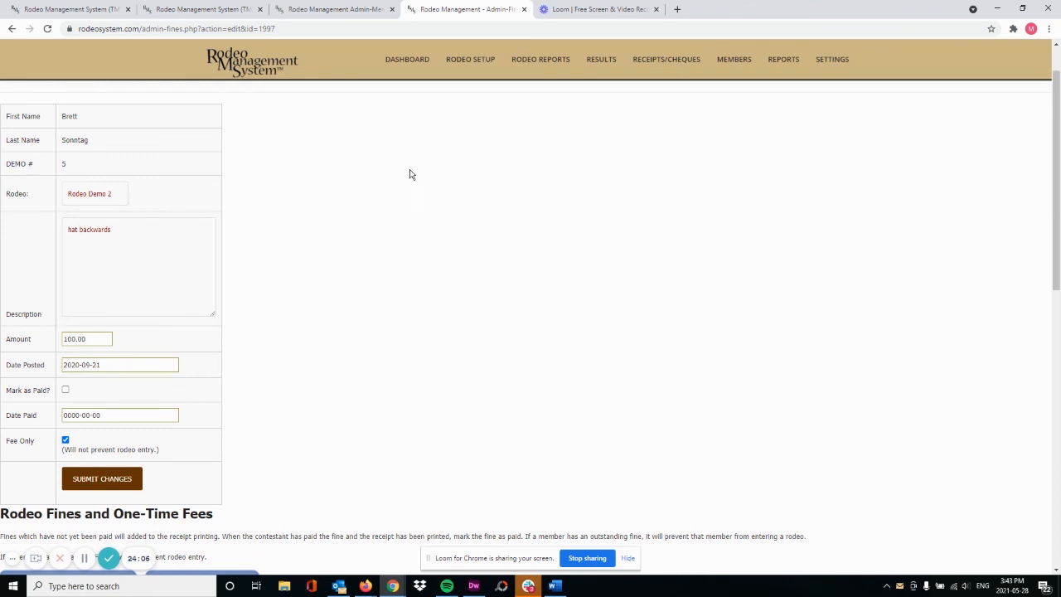
mouse_move(721, 68)
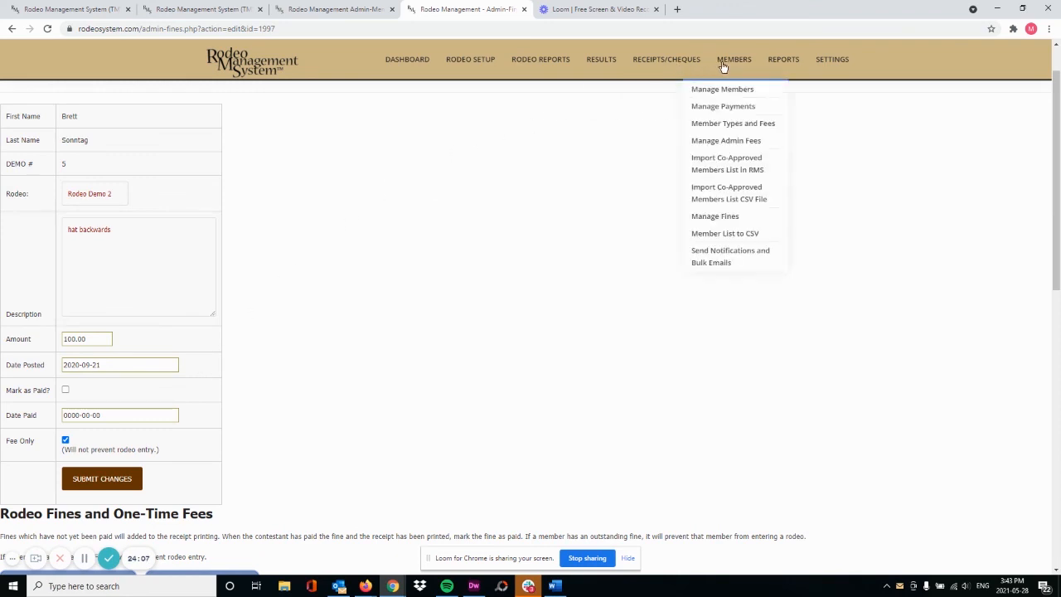
Go to the Member List to CSV export page and scroll down to its fields
left_click(721, 234)
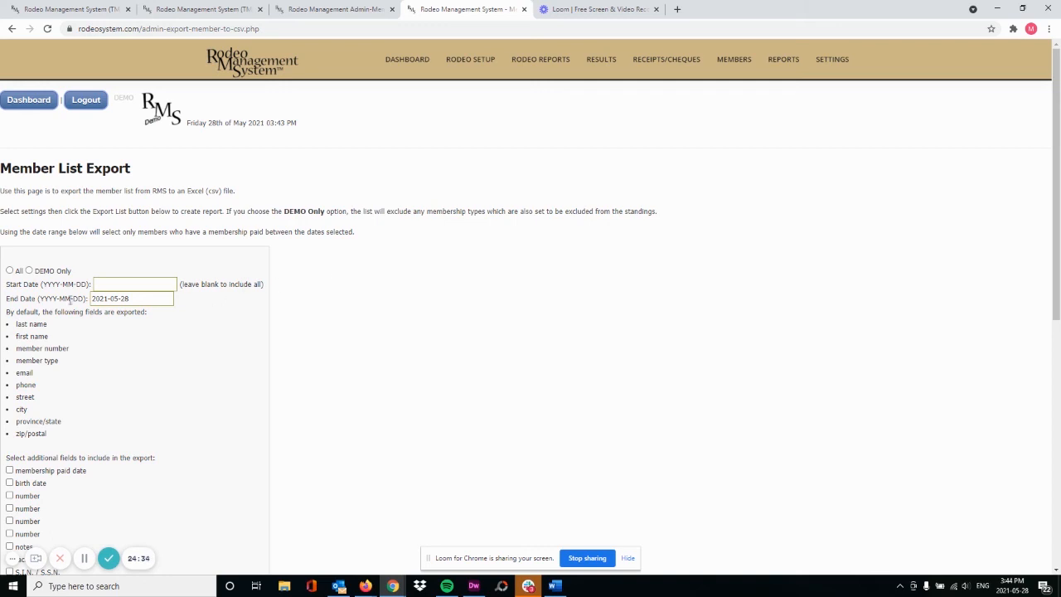
scroll(31, 252, "down", 1)
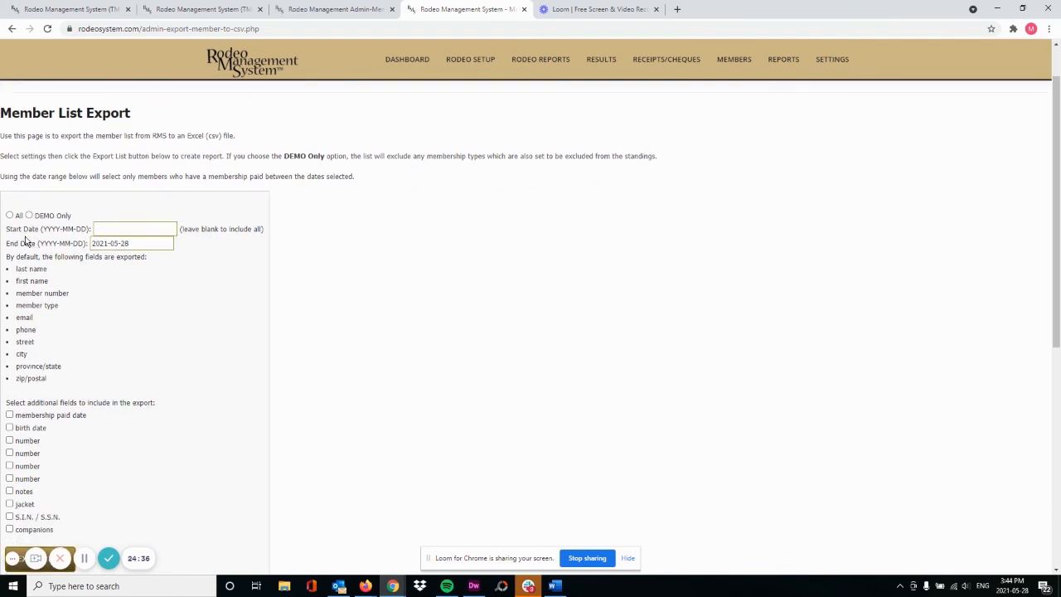
Limit the export to DEMO Only members and set Start Date to 2021-01-01
left_click(9, 216)
left_click(29, 216)
left_click(149, 228)
type("202")
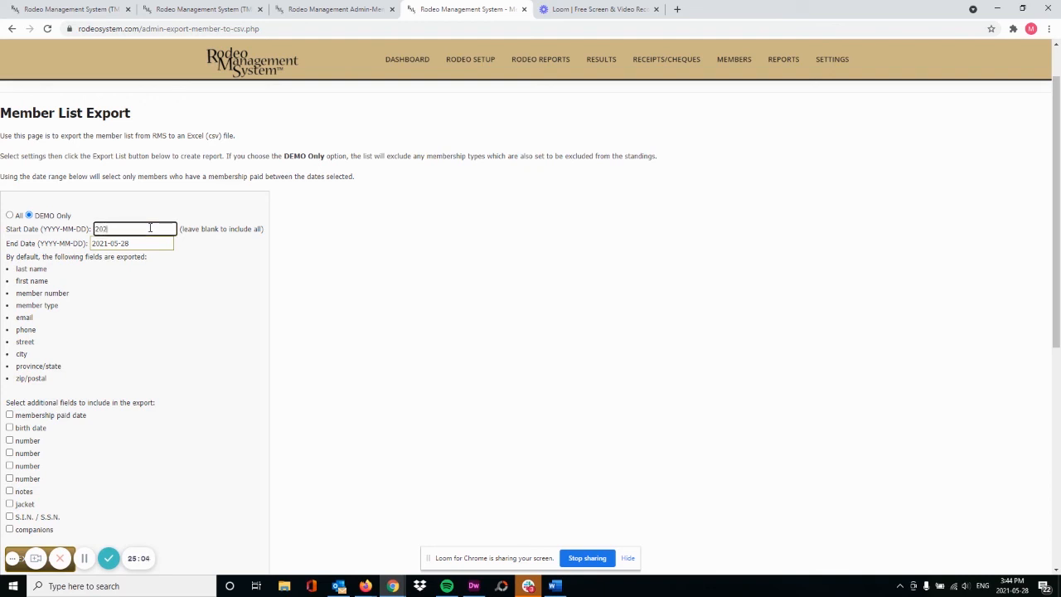
type("1-01-01")
left_click(190, 270)
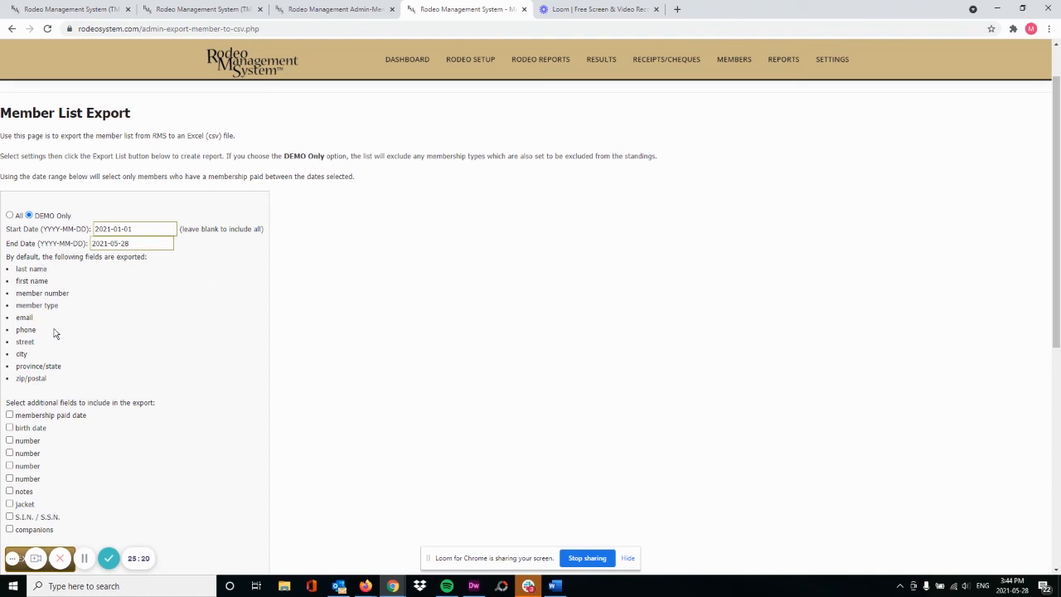
Reload the second browser tab to show the 'Next up: Chapter 5 - Adding Entries' demo page
scroll(174, 361, "down", 3)
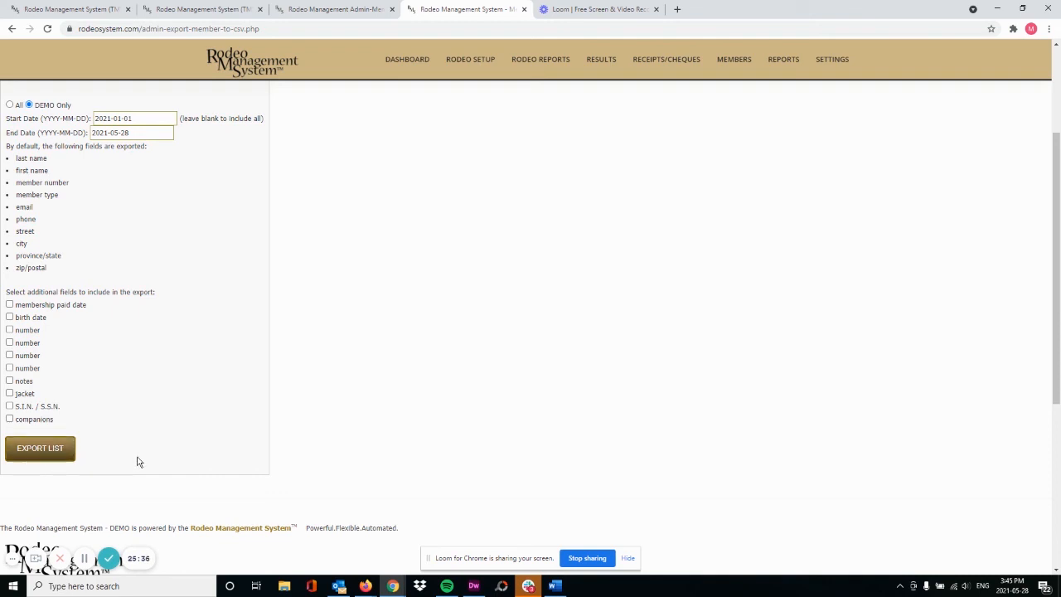
scroll(191, 457, "up", 2)
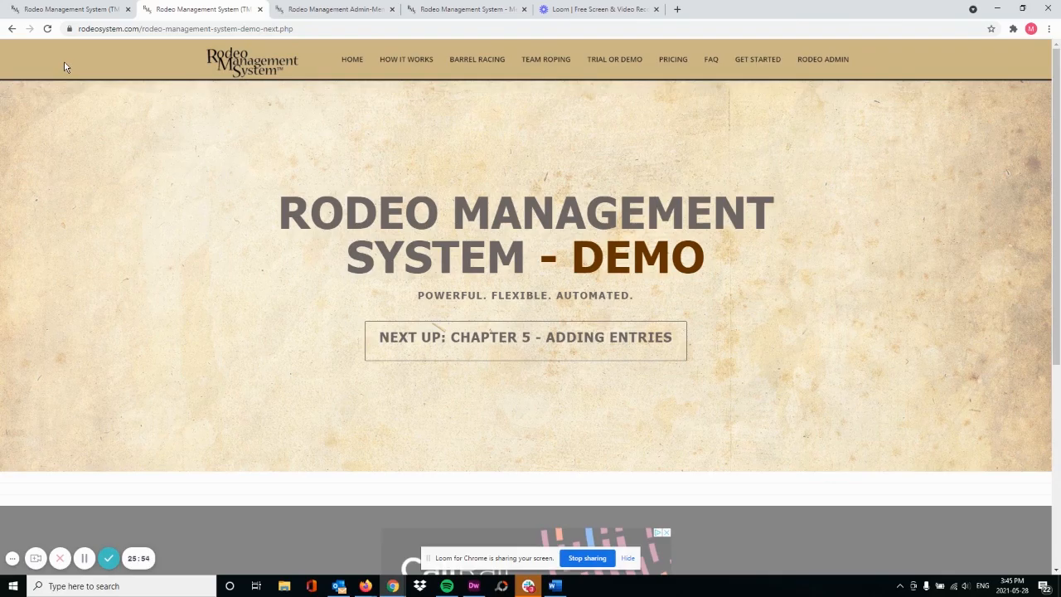
left_click(48, 29)
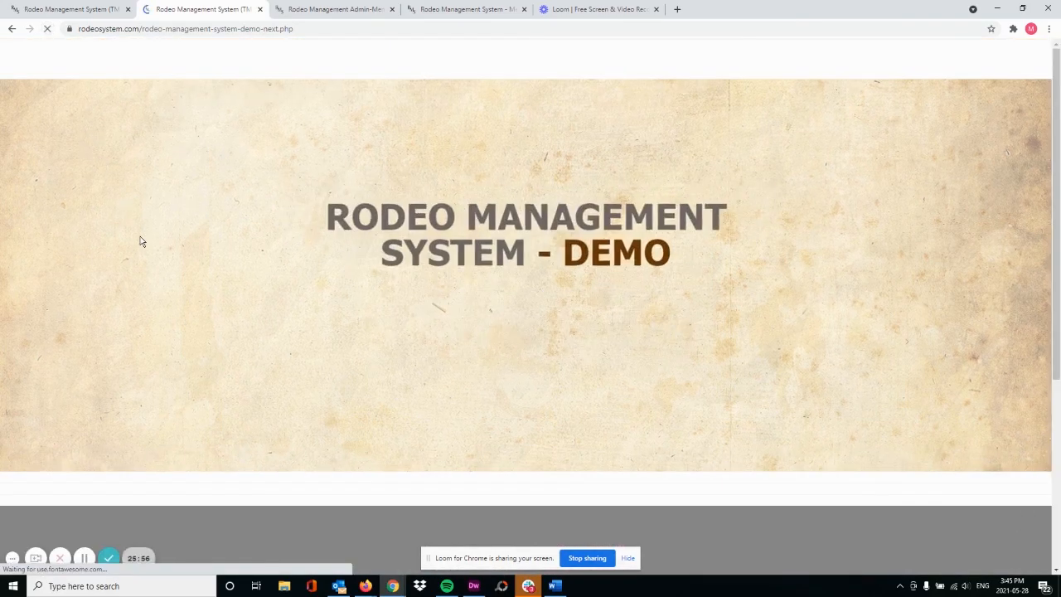